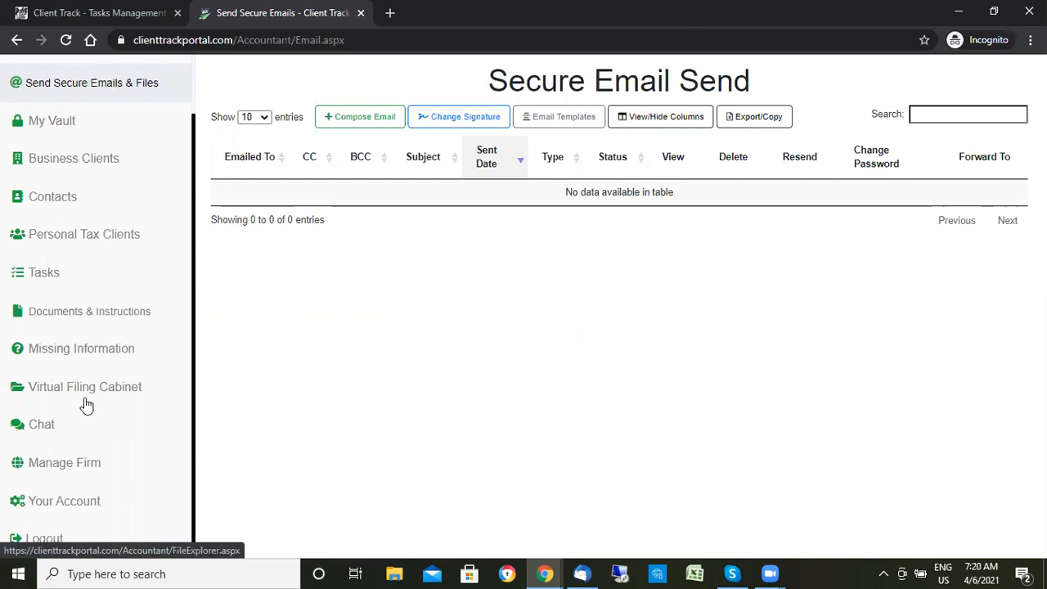
# - Start a new secure email to the client's pasted address with the subject 'T183 Pkg'
pyautogui.scroll(1, 85, 311)
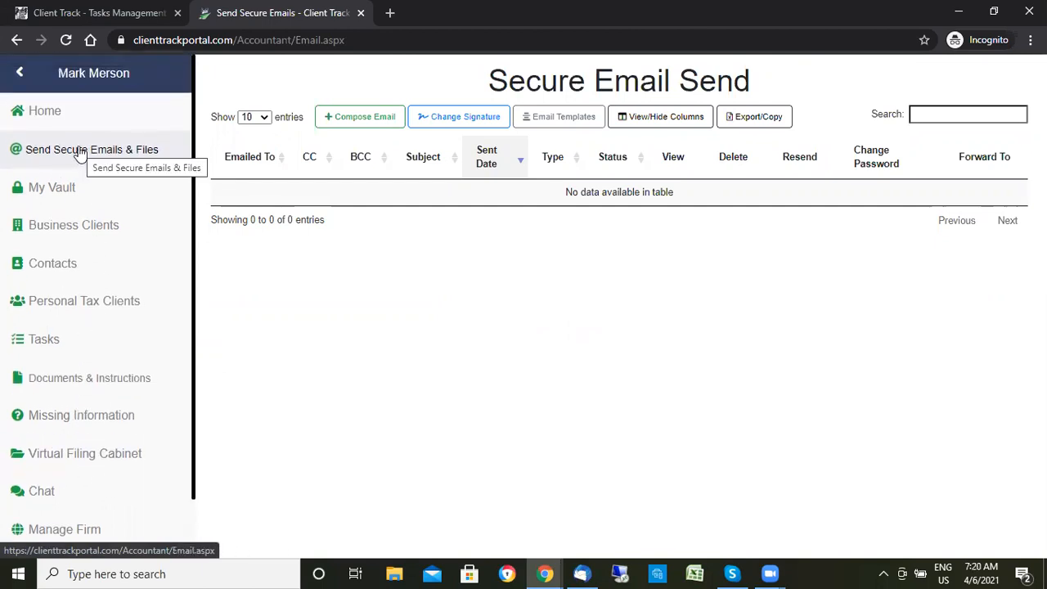
pyautogui.click(362, 119)
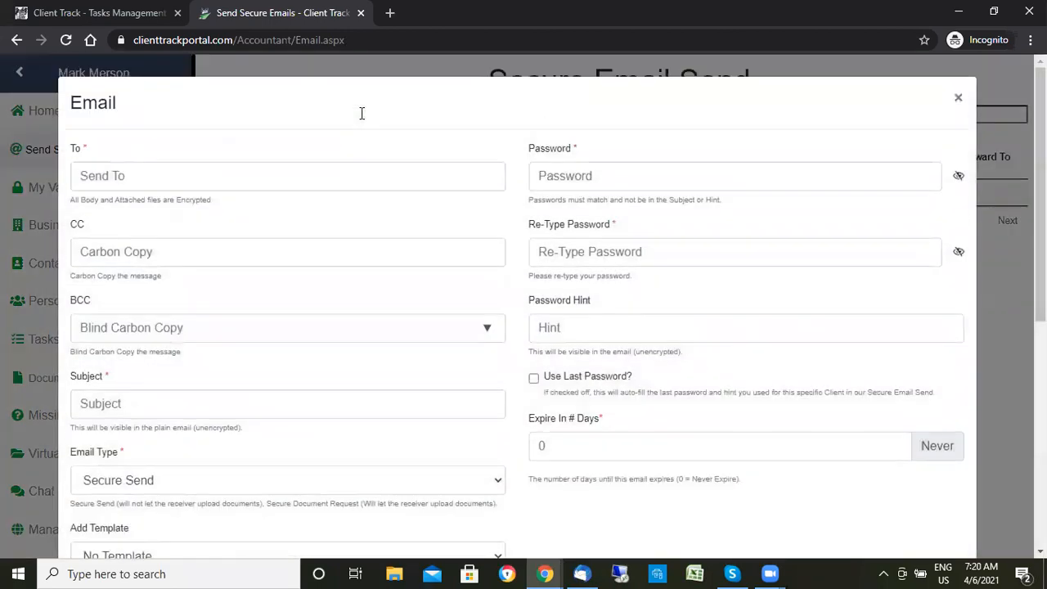
pyautogui.click(147, 177)
pyautogui.hotkey('ctrl', 'v')
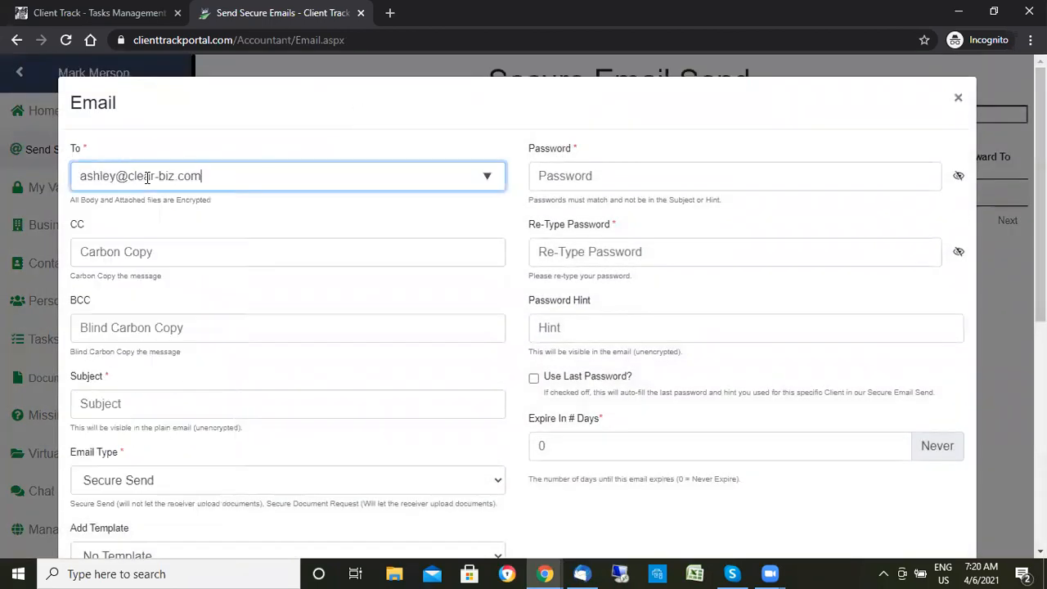
pyautogui.click(123, 403)
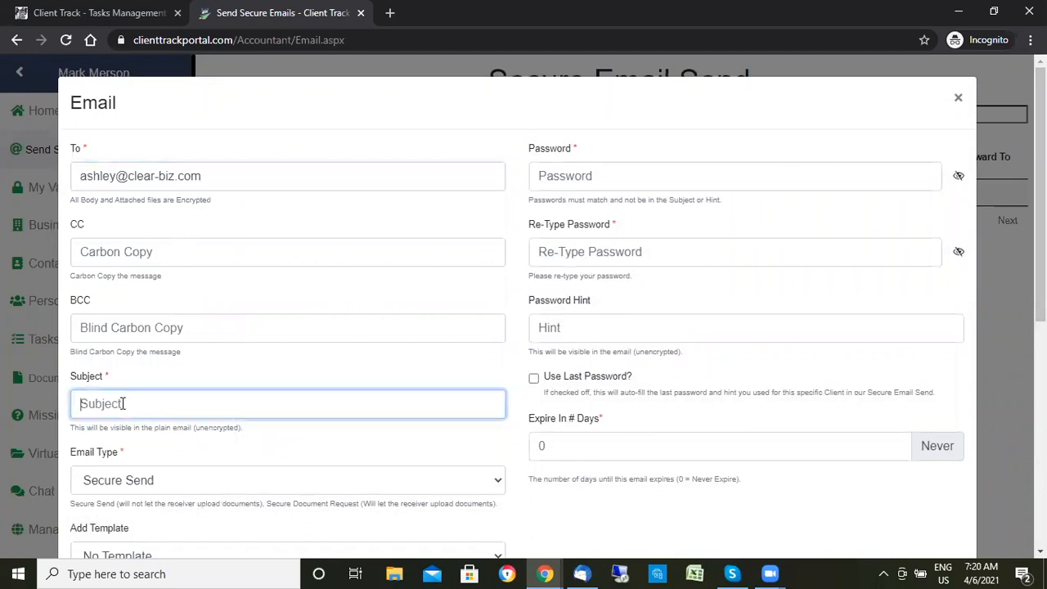
pyautogui.write('T183 P')
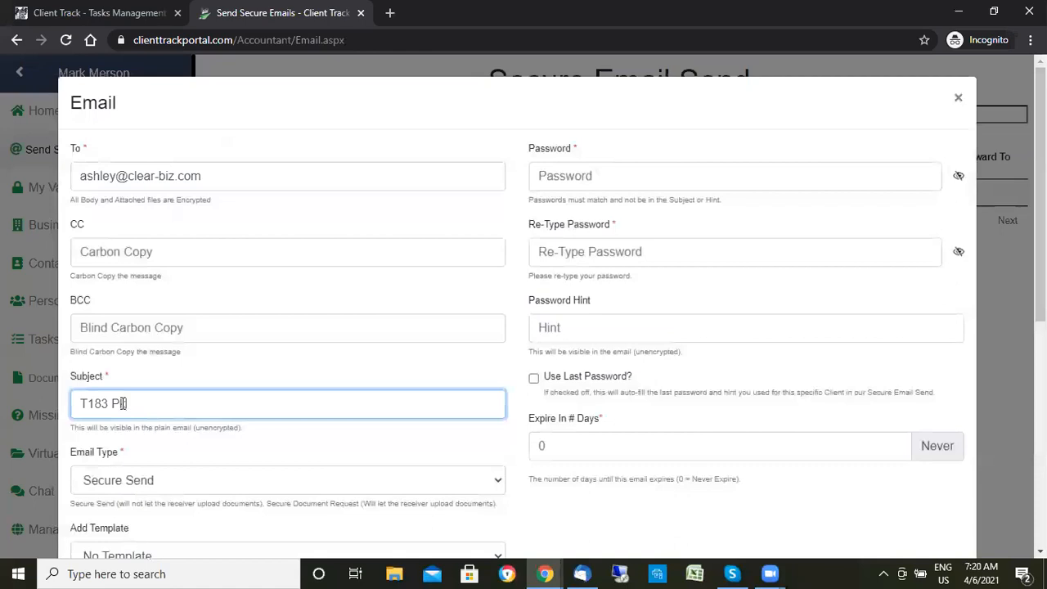
pyautogui.write('kg')
# - Set the Email Type to Secure e-Signature Request
pyautogui.scroll(-2, 318, 309)
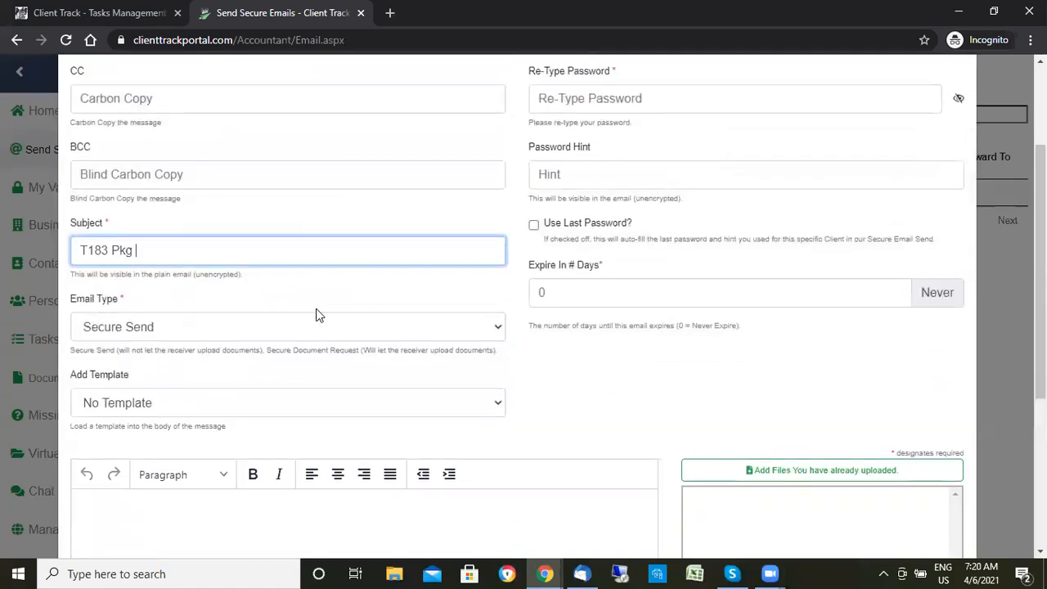
pyautogui.click(140, 331)
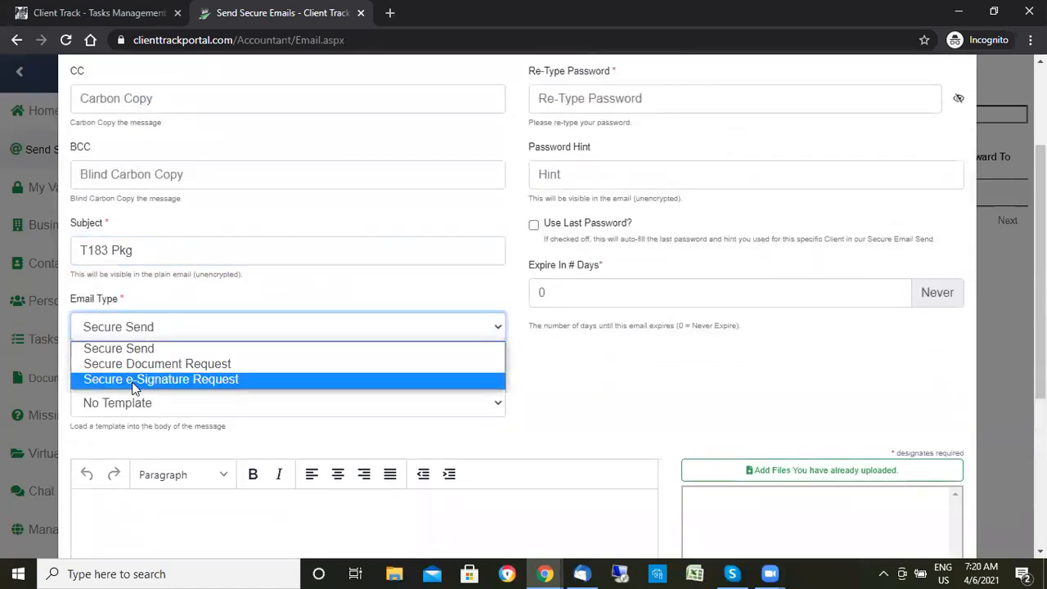
pyautogui.click(205, 388)
pyautogui.scroll(-2, 190, 395)
pyautogui.click(191, 394)
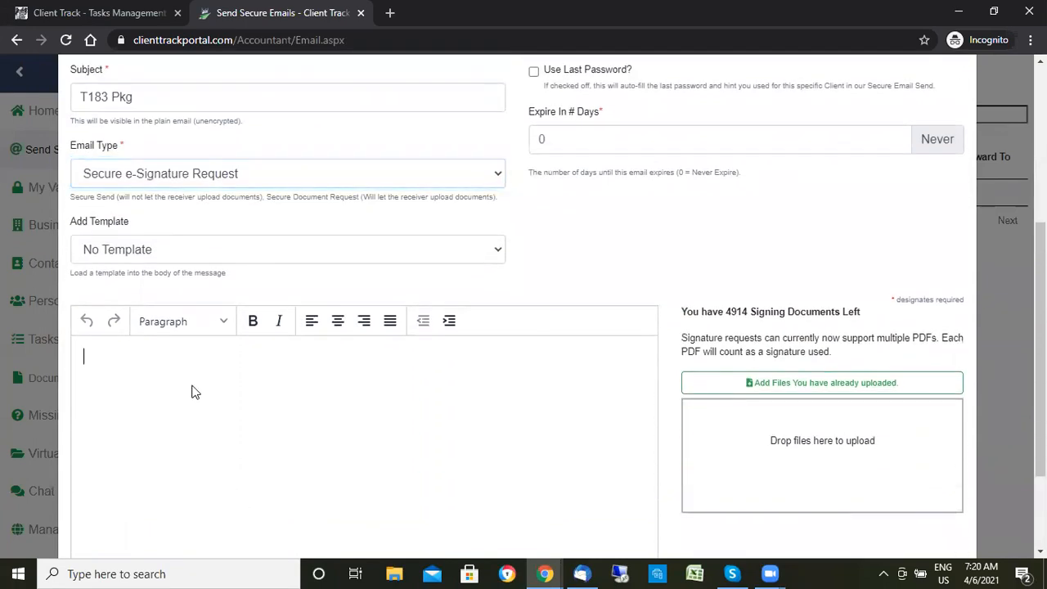
# - Type 'Please sign this document' as the message body
pyautogui.write('Please sign this document')
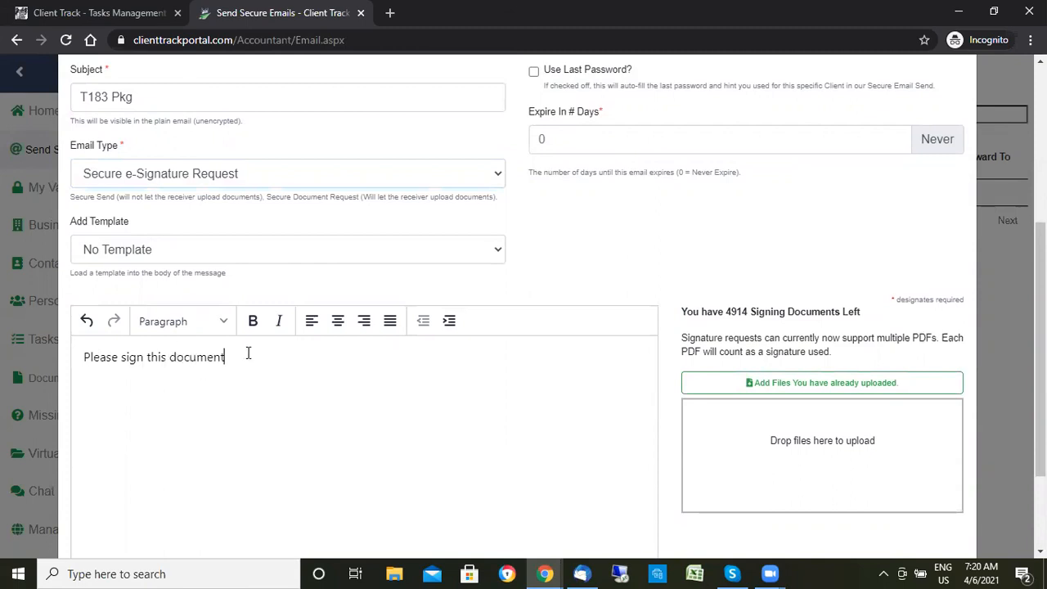
pyautogui.scroll(4, 458, 250)
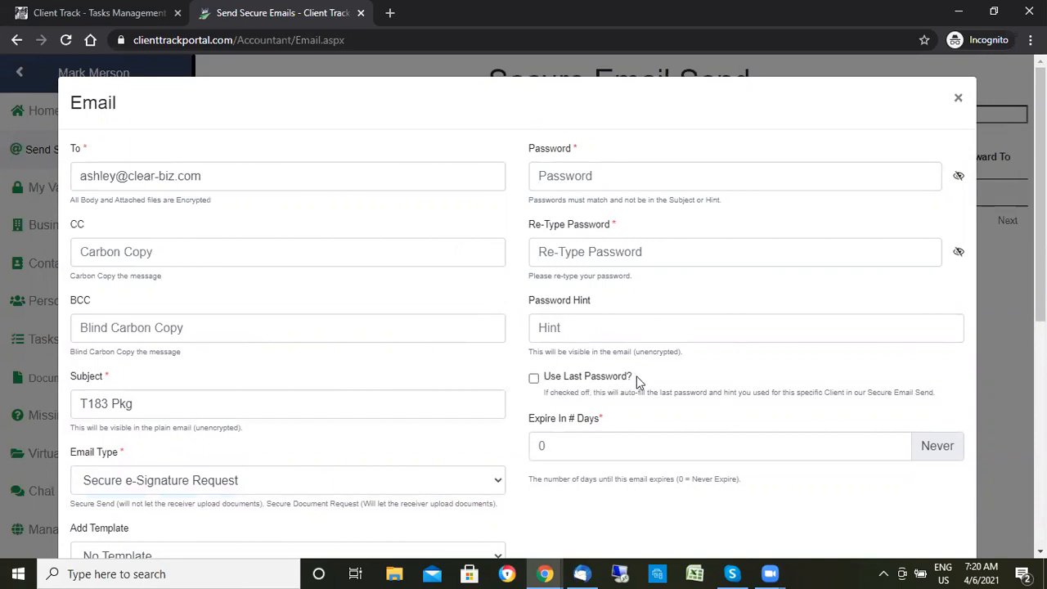
# - Tick Use Last Password? so the password, re-typed password and hint auto-fill
pyautogui.moveTo(636, 377); pyautogui.dragTo(540, 381)
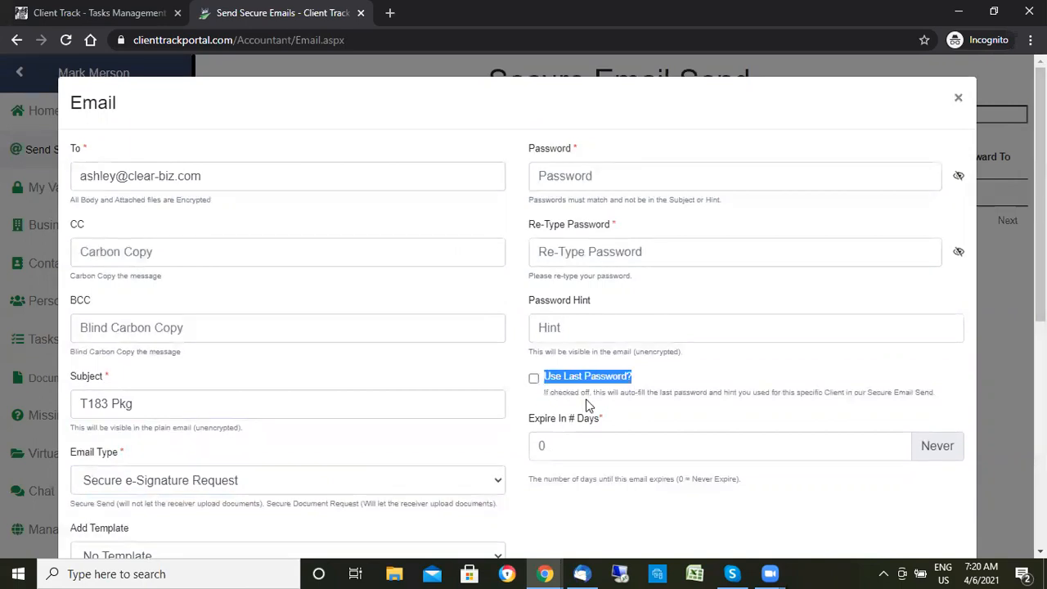
pyautogui.click(533, 379)
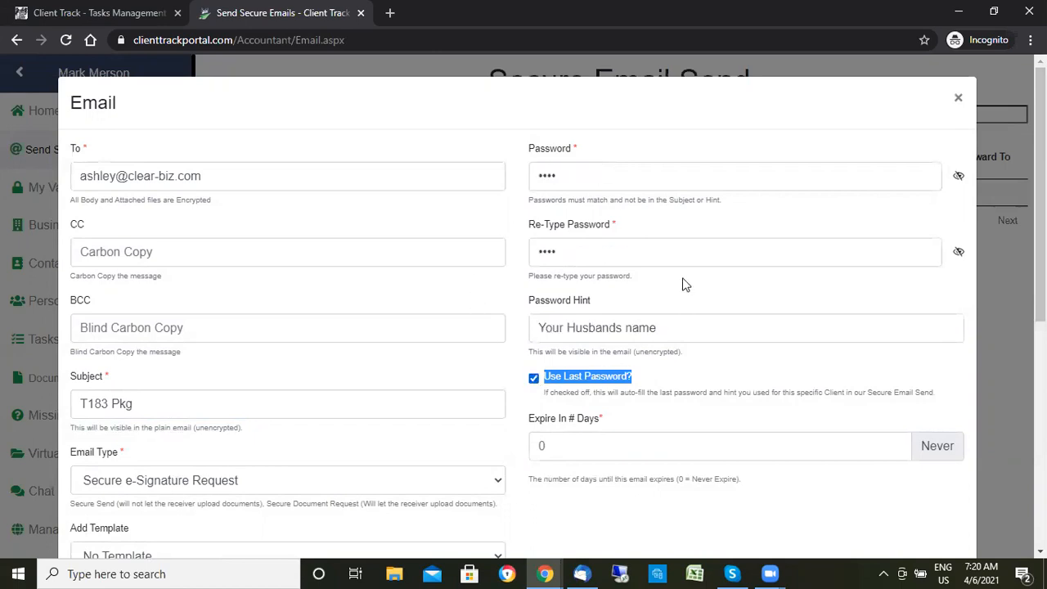
pyautogui.scroll(-5, 684, 286)
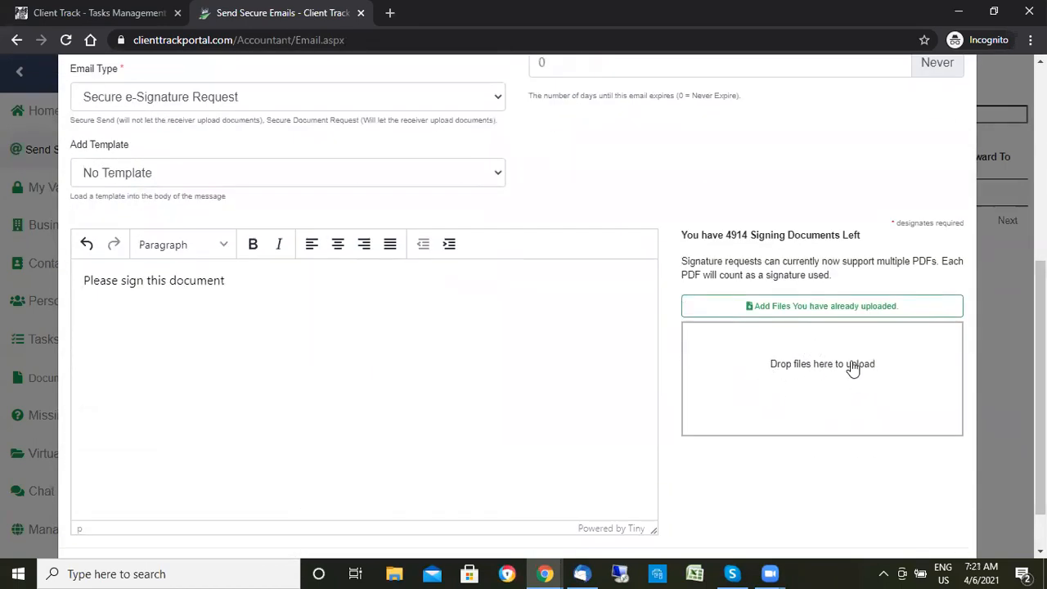
# - Upload the T183 - 2021 PDF and the engagement letter PDF as documents to sign
pyautogui.click(808, 353)
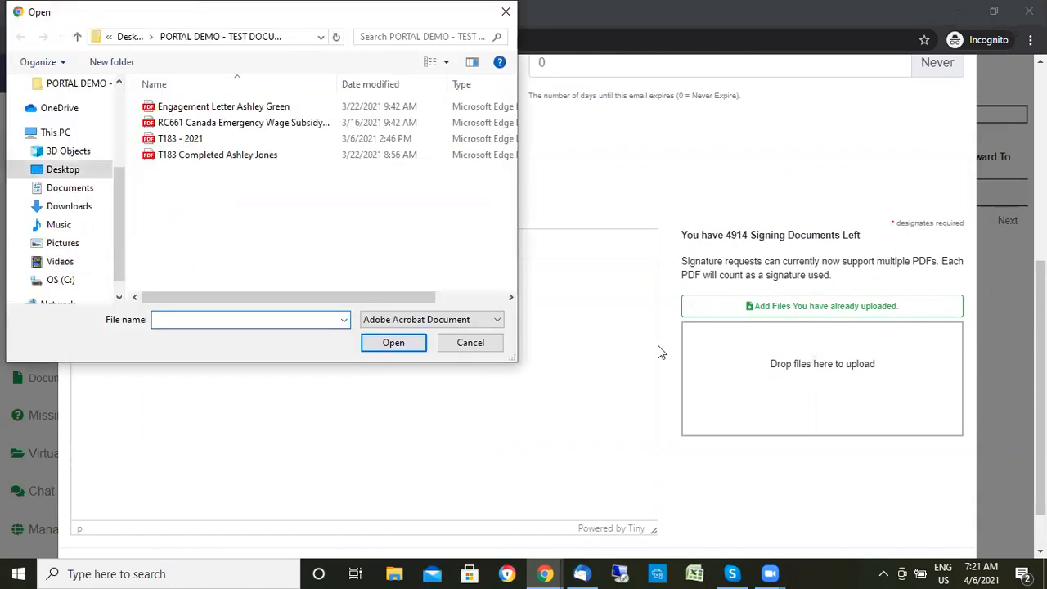
pyautogui.doubleClick(196, 140)
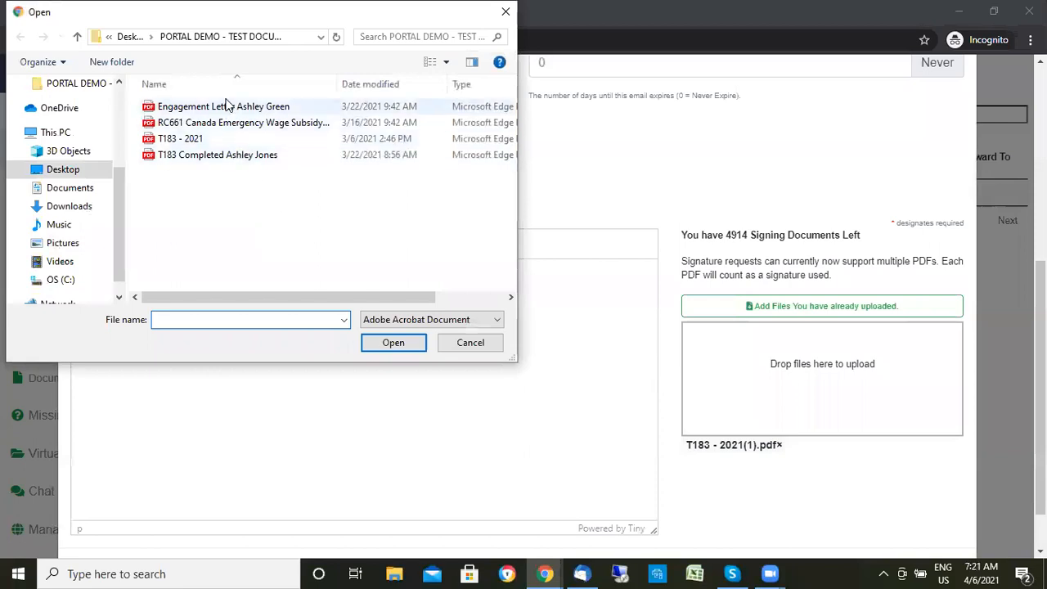
pyautogui.doubleClick(223, 107)
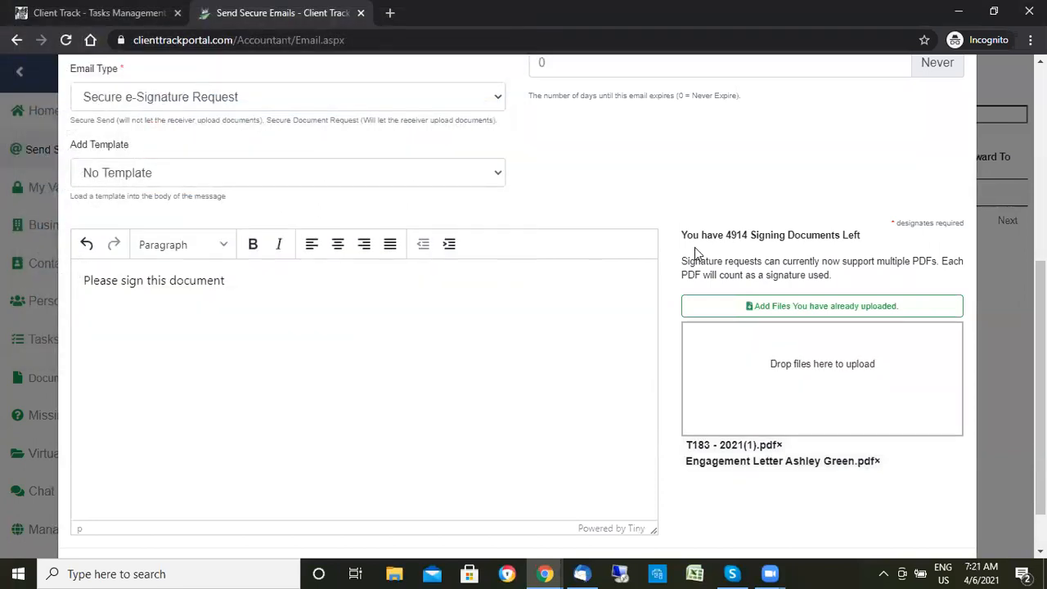
pyautogui.scroll(-1, 694, 247)
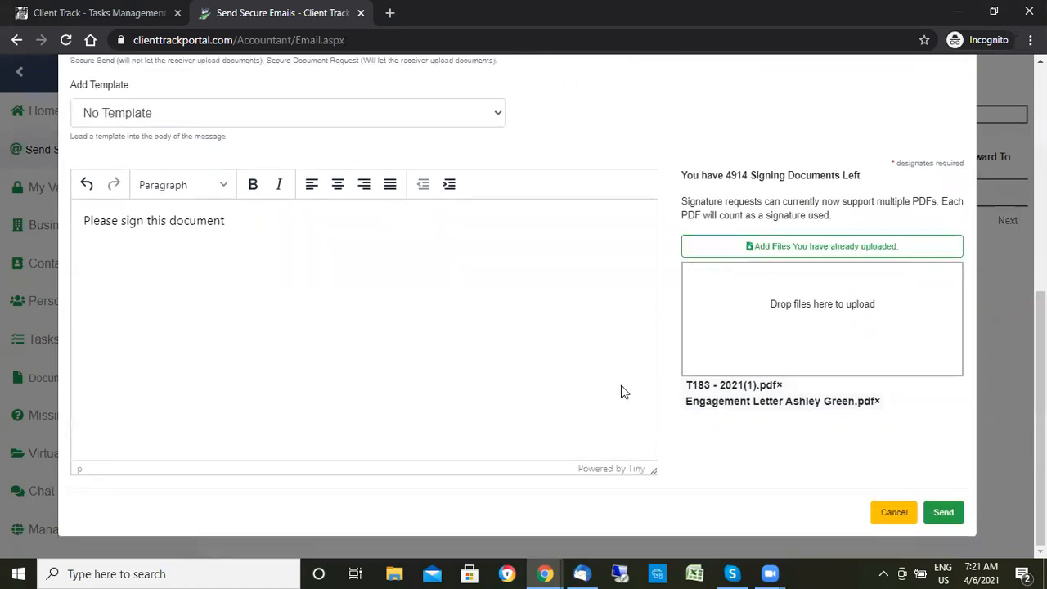
# - Send the request and bring up the signature-field editor on File 1/2, the T183 form
pyautogui.click(944, 512)
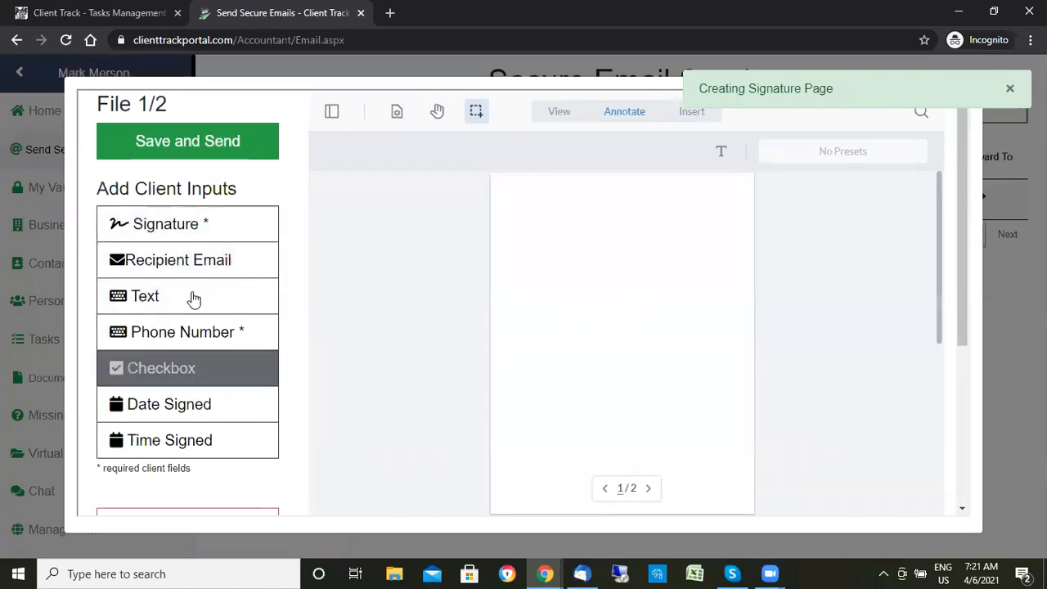
pyautogui.click(204, 232)
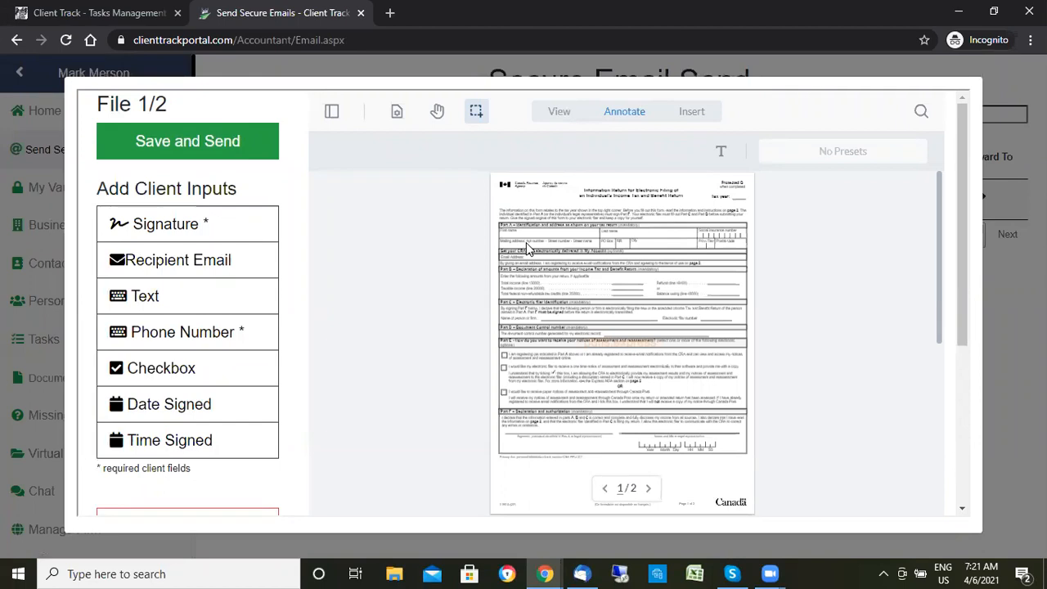
pyautogui.scroll(2, 527, 247)
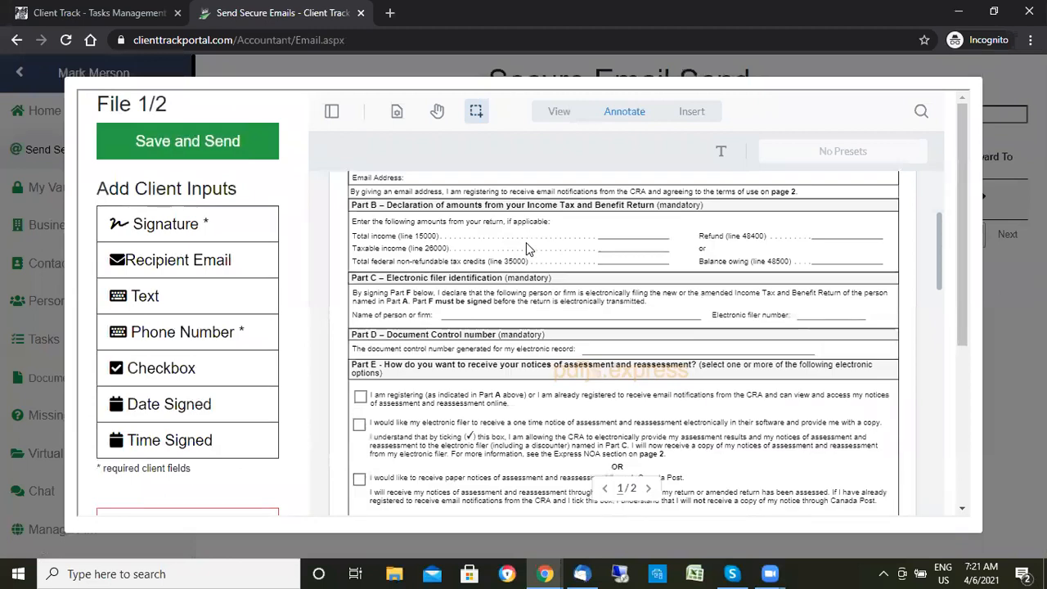
pyautogui.scroll(-3, 526, 247)
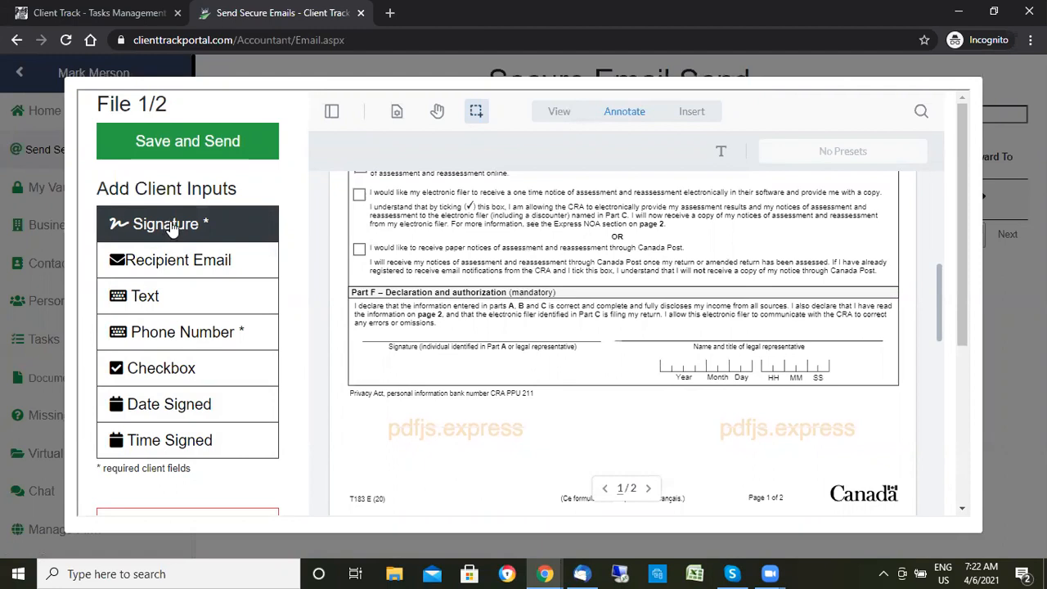
# - Place Signature, Date Signed and Time Signed fields on Part F's signature line and date/time boxes
pyautogui.moveTo(168, 231)
pyautogui.mouseDown()
pyautogui.moveTo(626, 343)
pyautogui.moveTo(502, 343)
pyautogui.moveTo(470, 322)
pyautogui.moveTo(481, 326)
pyautogui.mouseUp()
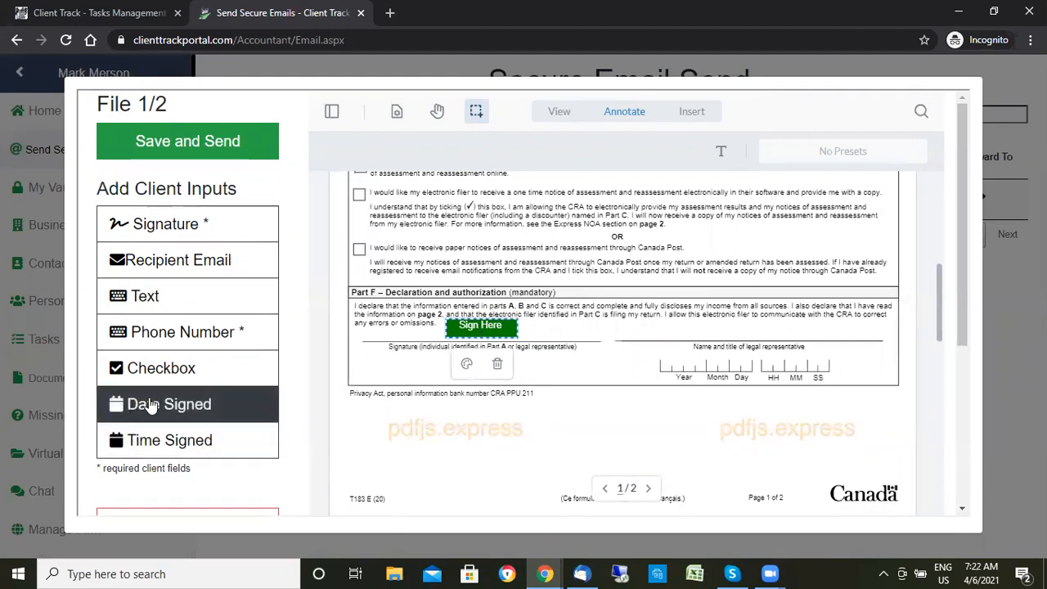
pyautogui.moveTo(151, 406); pyautogui.dragTo(701, 369)
pyautogui.moveTo(214, 441); pyautogui.dragTo(791, 364)
pyautogui.scroll(-2, 572, 352)
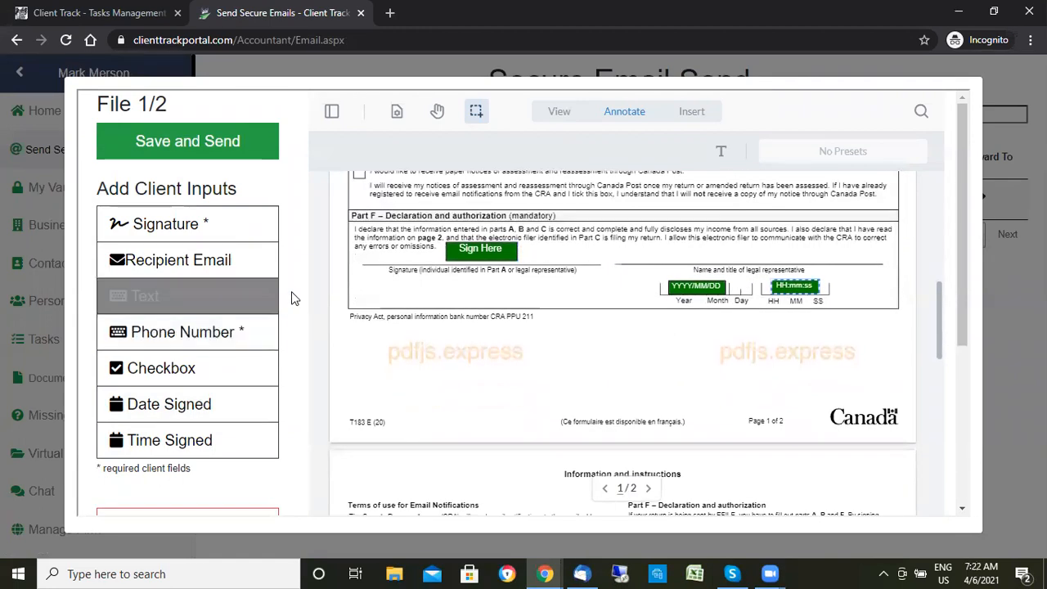
pyautogui.scroll(-3, 290, 299)
pyautogui.scroll(-3, 288, 303)
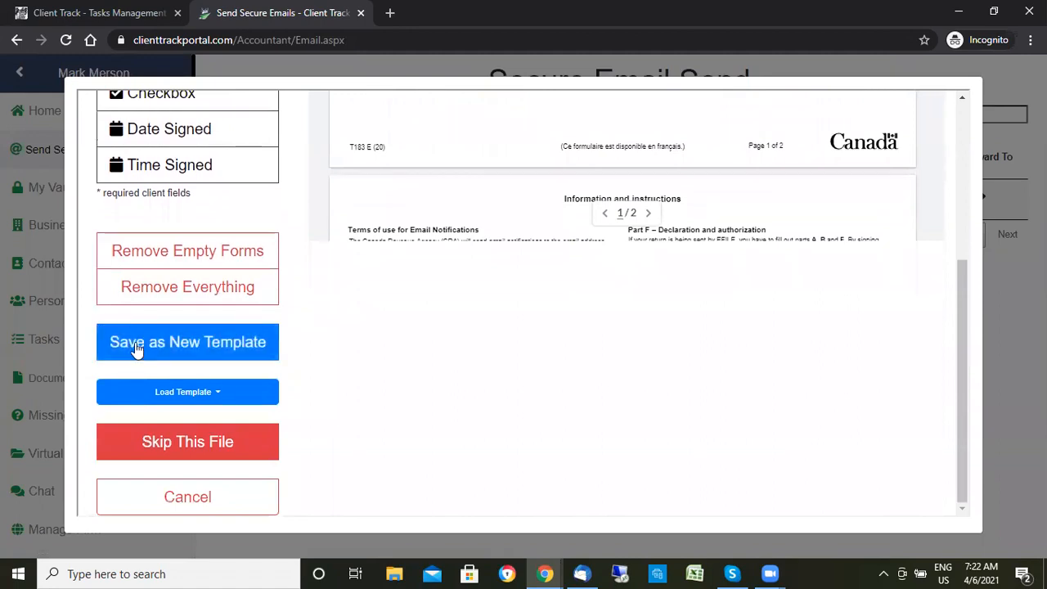
# - Begin saving the field layout as template 'T183', then cancel without saving
pyautogui.click(229, 347)
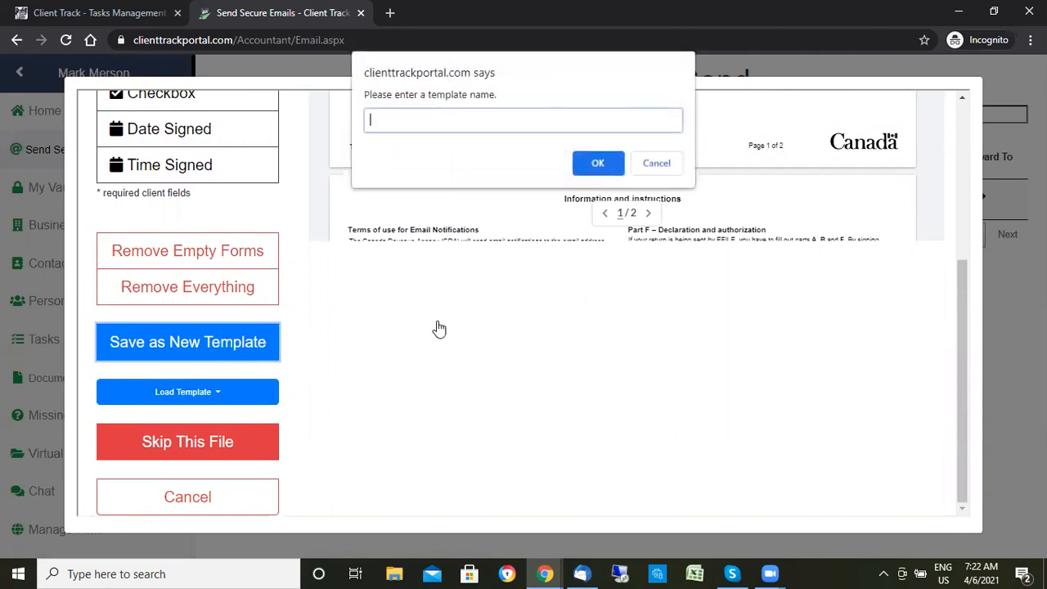
pyautogui.write('T183')
pyautogui.click(666, 166)
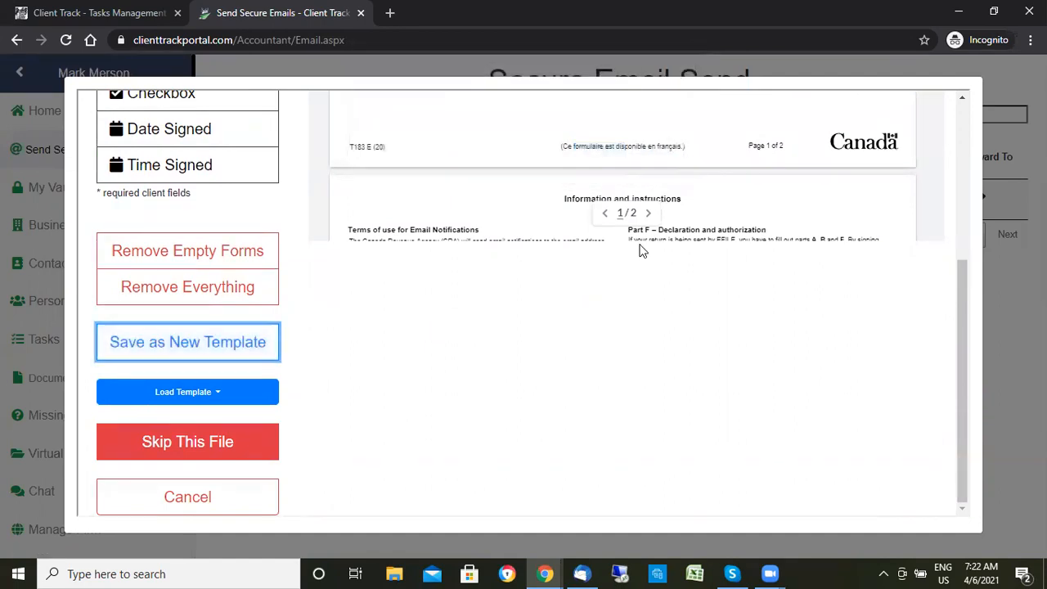
pyautogui.scroll(2, 535, 300)
pyautogui.scroll(-1, 331, 343)
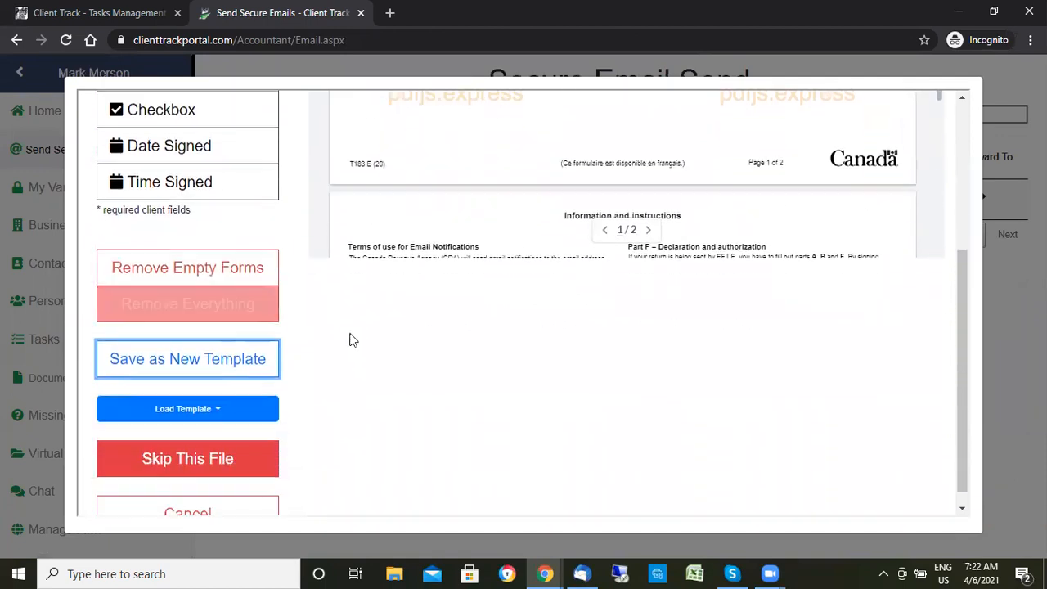
pyautogui.scroll(4, 535, 287)
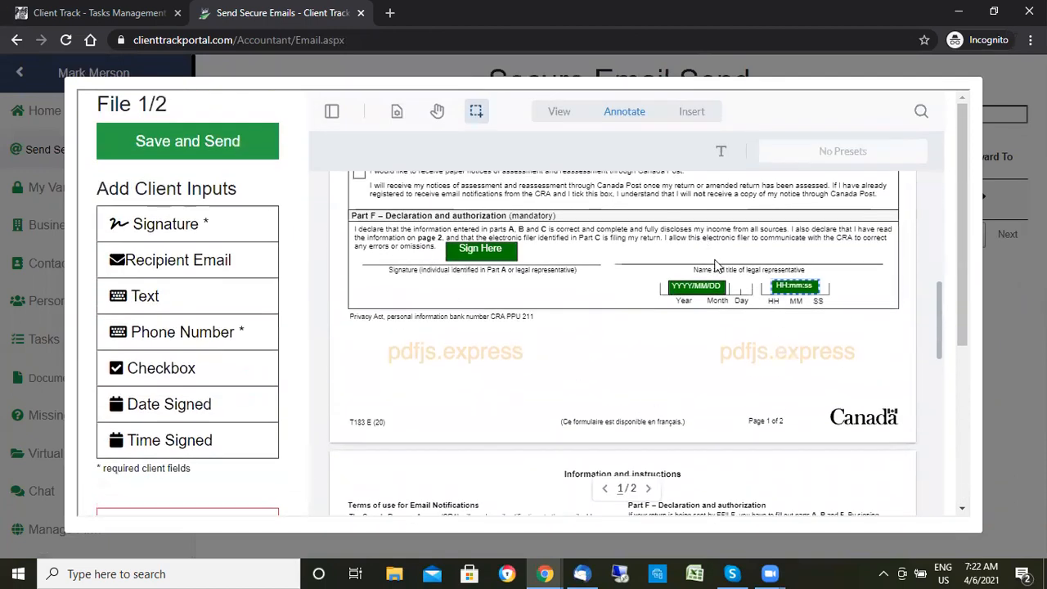
pyautogui.scroll(-2, 303, 341)
pyautogui.scroll(-1, 297, 344)
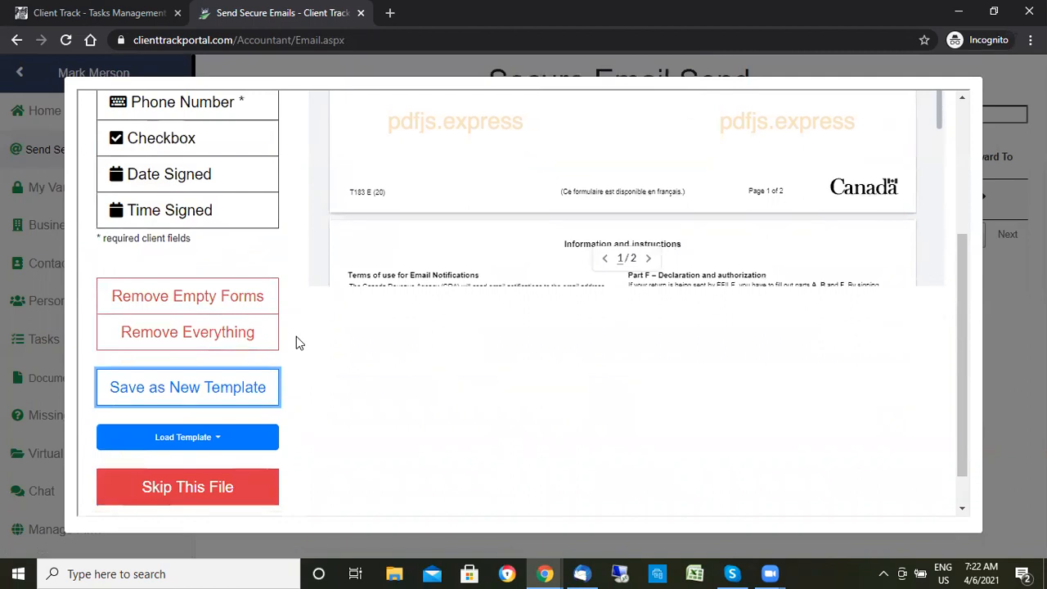
# - Close the Load Template list without loading one, then Save and Send the first file
pyautogui.click(173, 436)
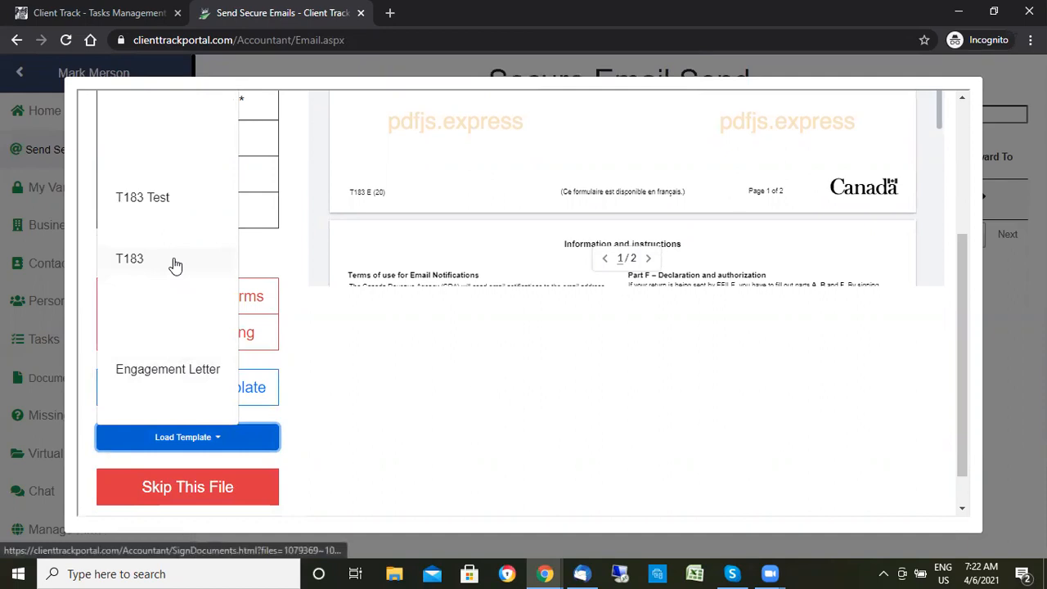
pyautogui.click(595, 384)
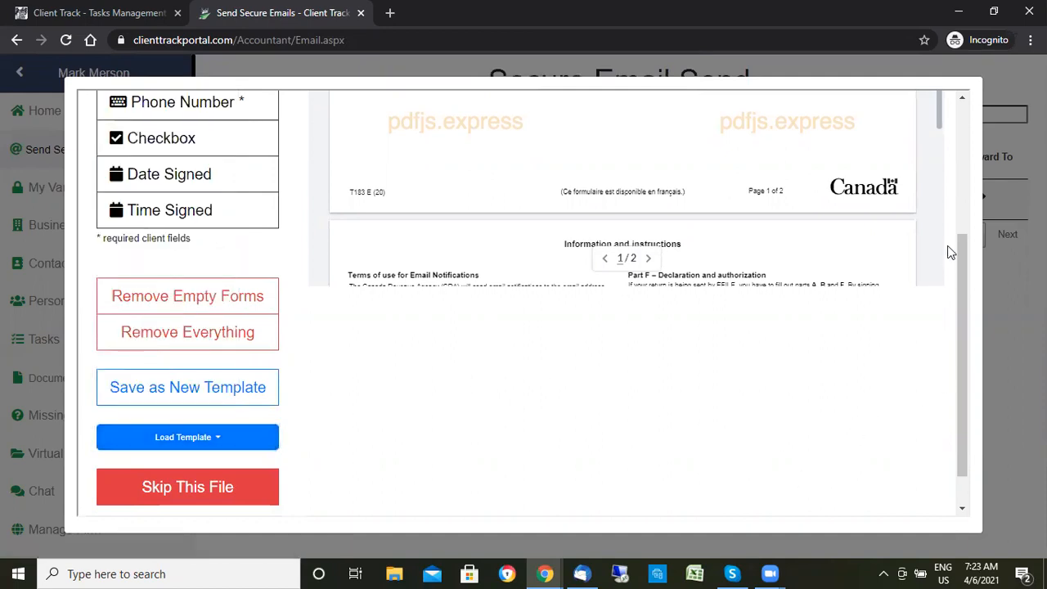
pyautogui.moveTo(958, 269); pyautogui.dragTo(963, 169)
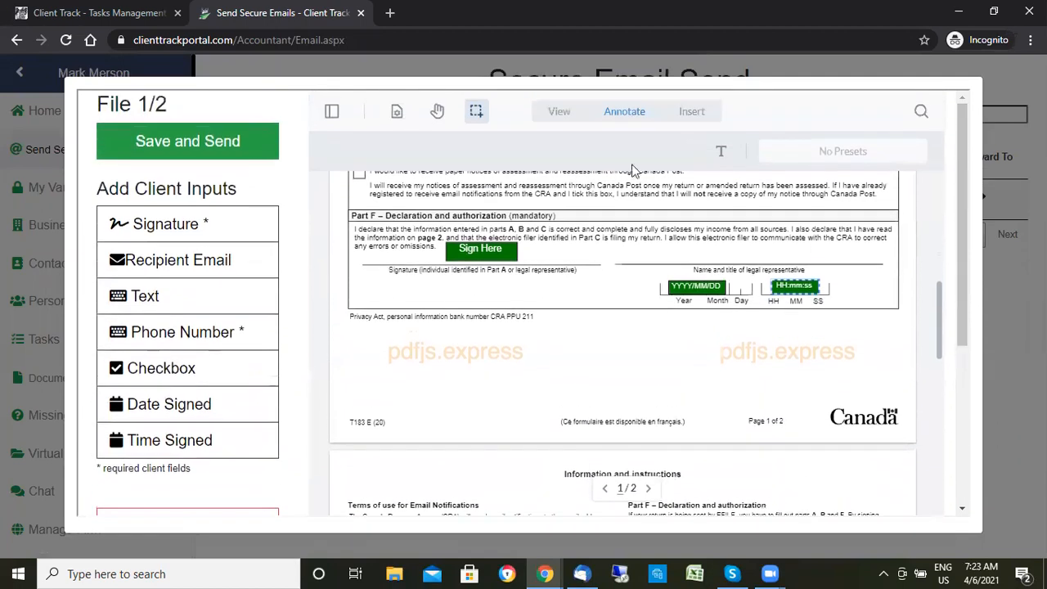
pyautogui.click(211, 141)
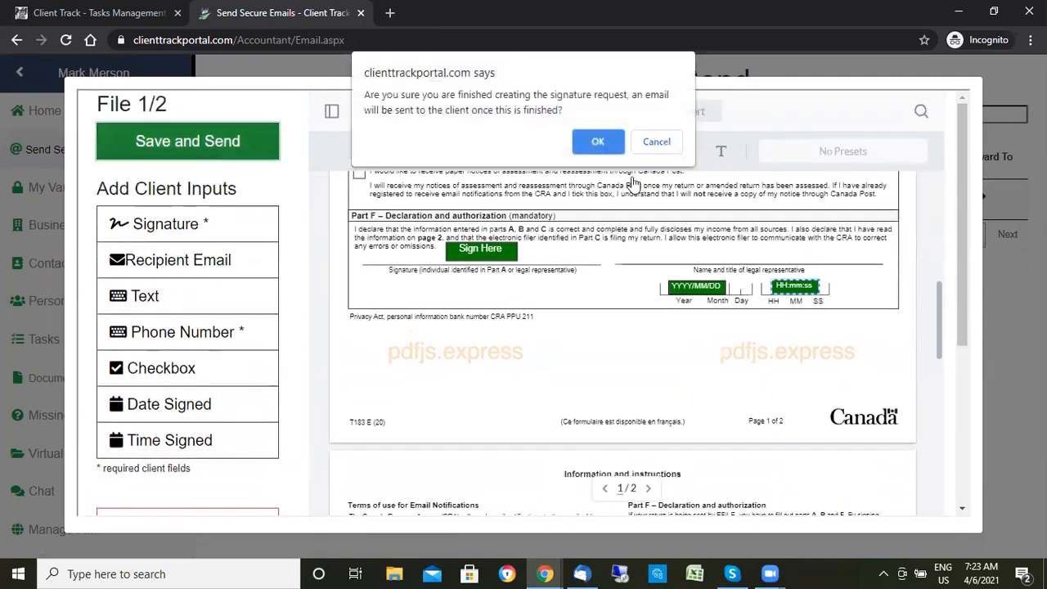
# - Put a Sign Here field on the engagement letter's Client Signature line and Save and Send
pyautogui.click(585, 142)
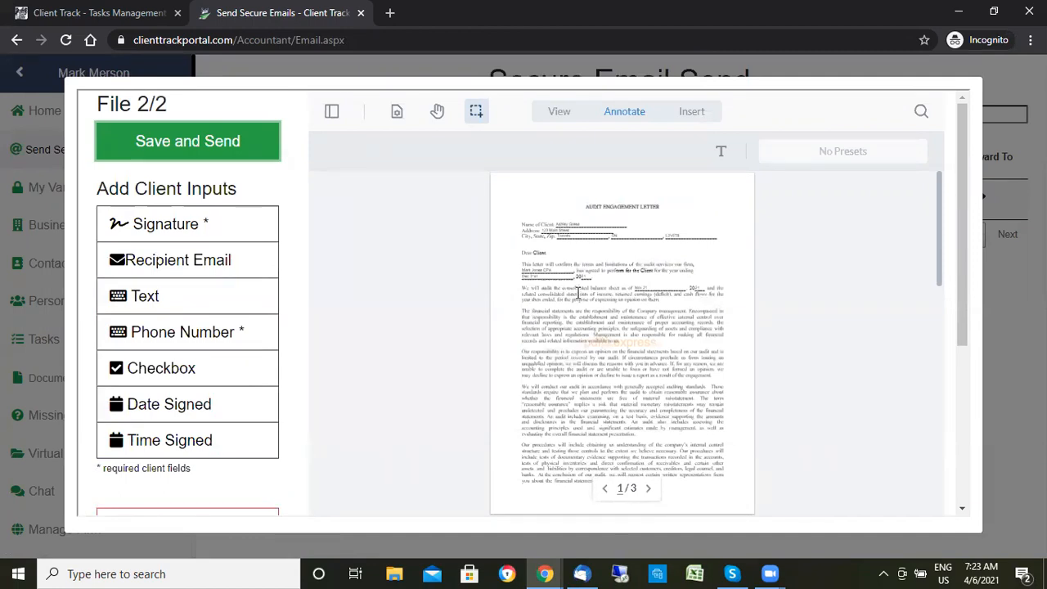
pyautogui.scroll(5, 577, 293)
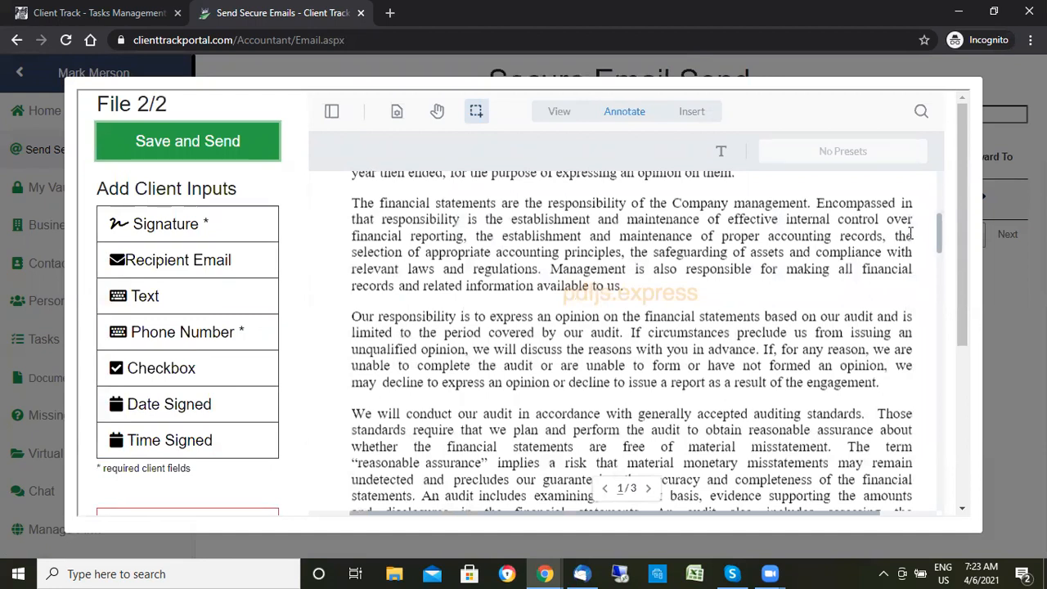
pyautogui.moveTo(937, 238); pyautogui.dragTo(941, 465)
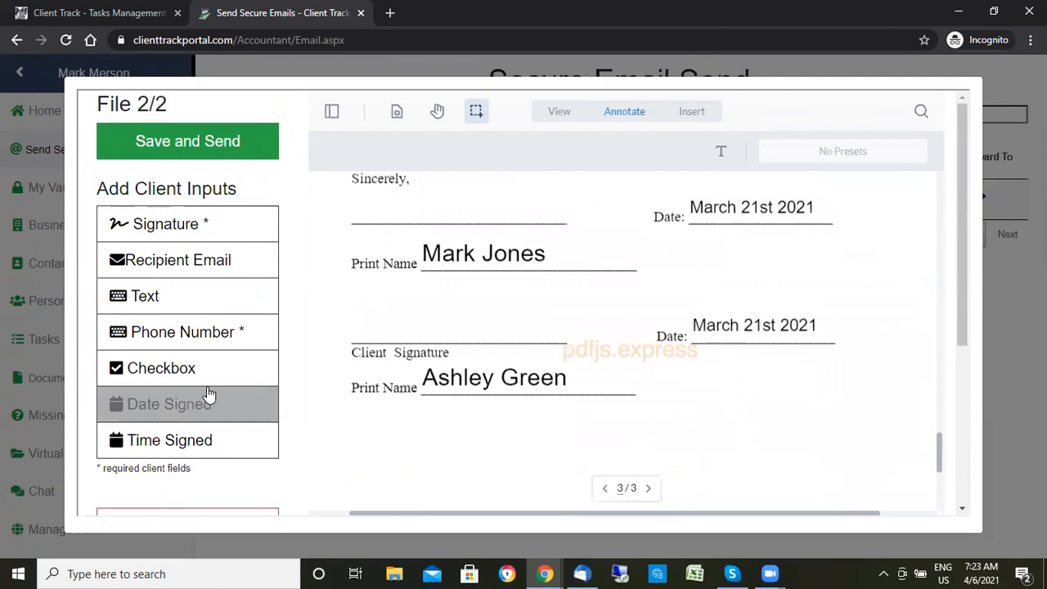
pyautogui.click(191, 233)
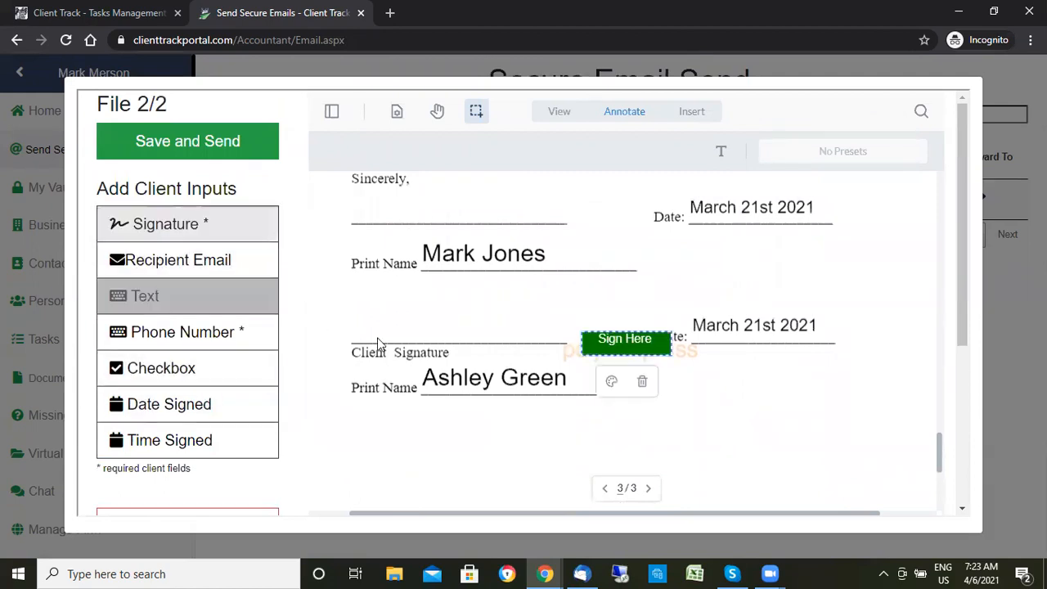
pyautogui.moveTo(613, 338); pyautogui.dragTo(377, 328)
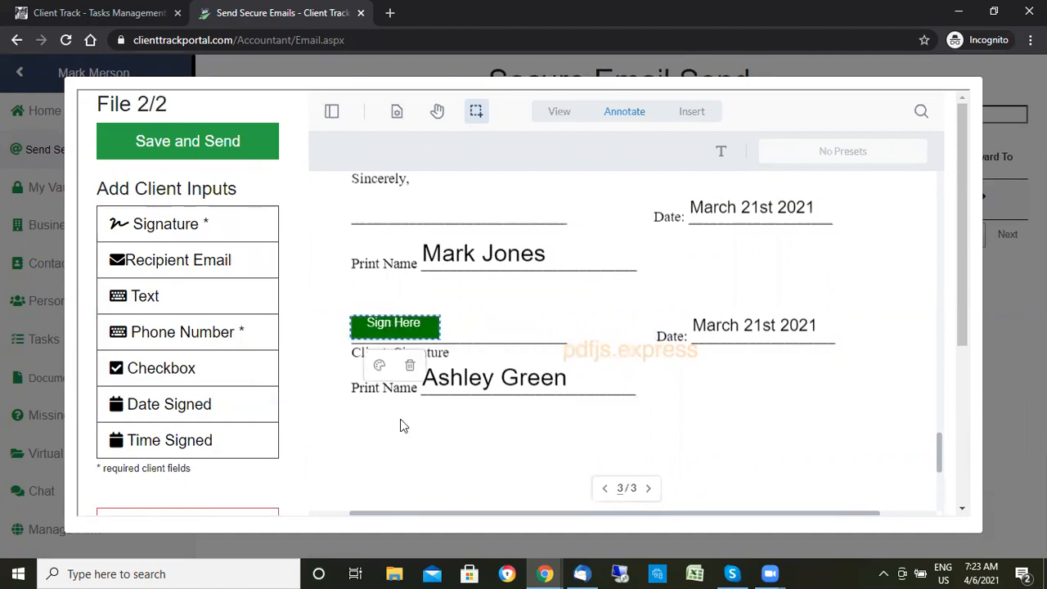
pyautogui.click(216, 140)
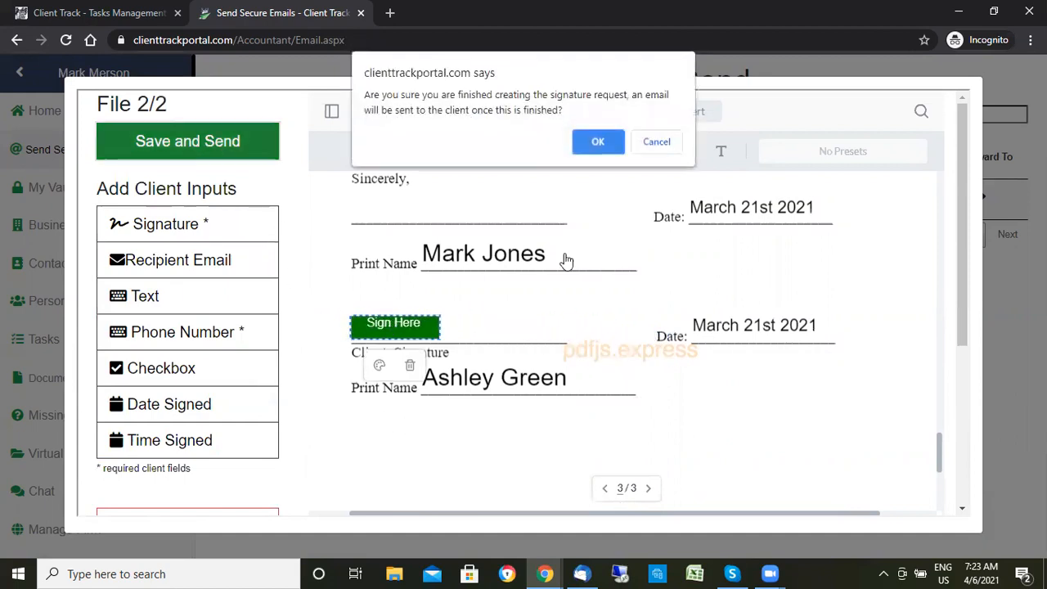
pyautogui.click(598, 143)
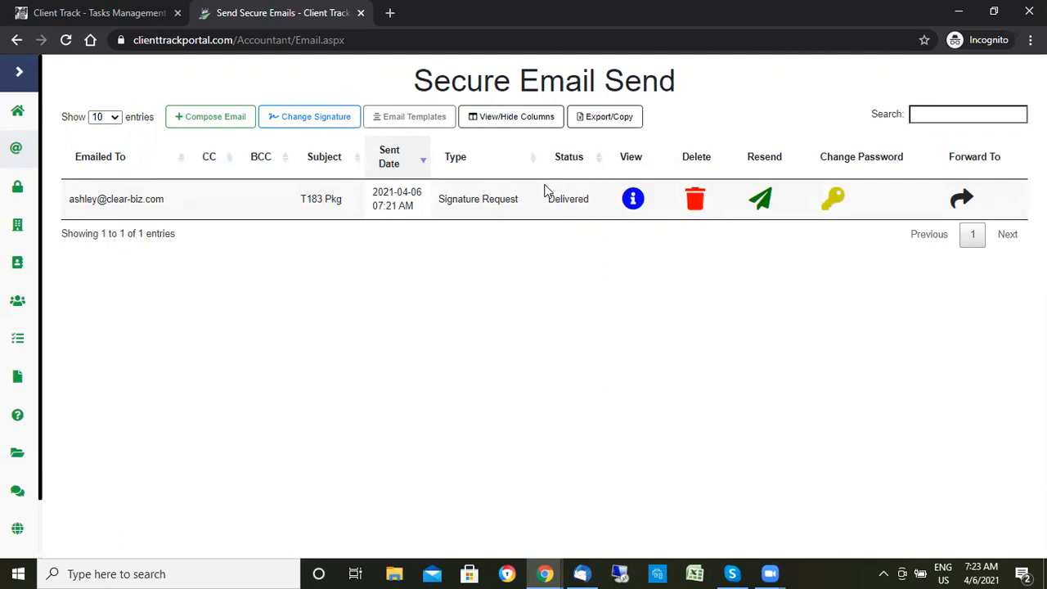
# - Verify the T183 Pkg request's status reads Delivered, then switch to Thunderbird
pyautogui.moveTo(591, 199); pyautogui.dragTo(546, 206)
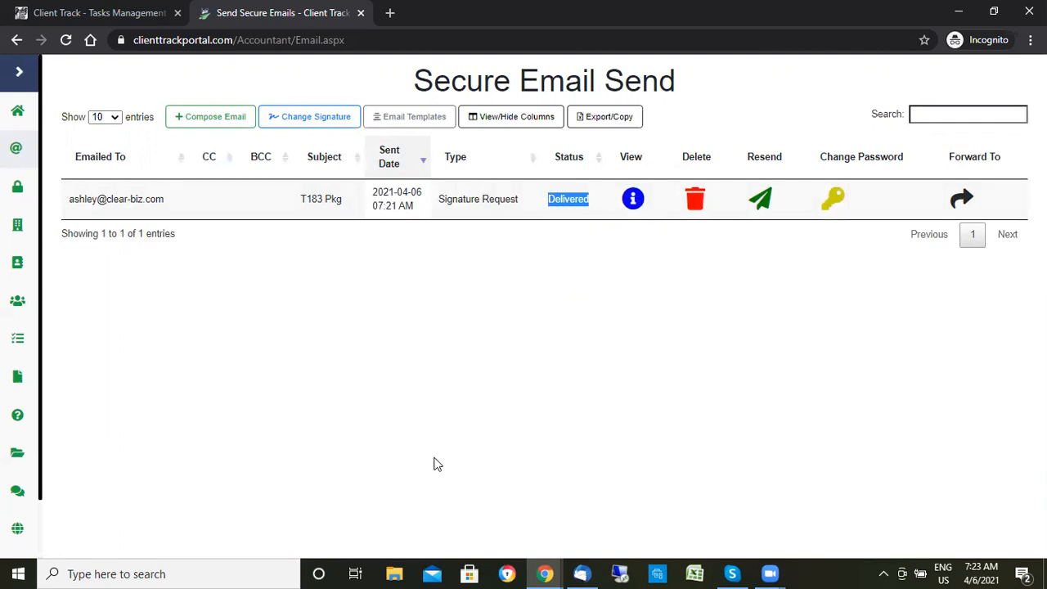
pyautogui.moveTo(584, 573)
pyautogui.click(591, 515)
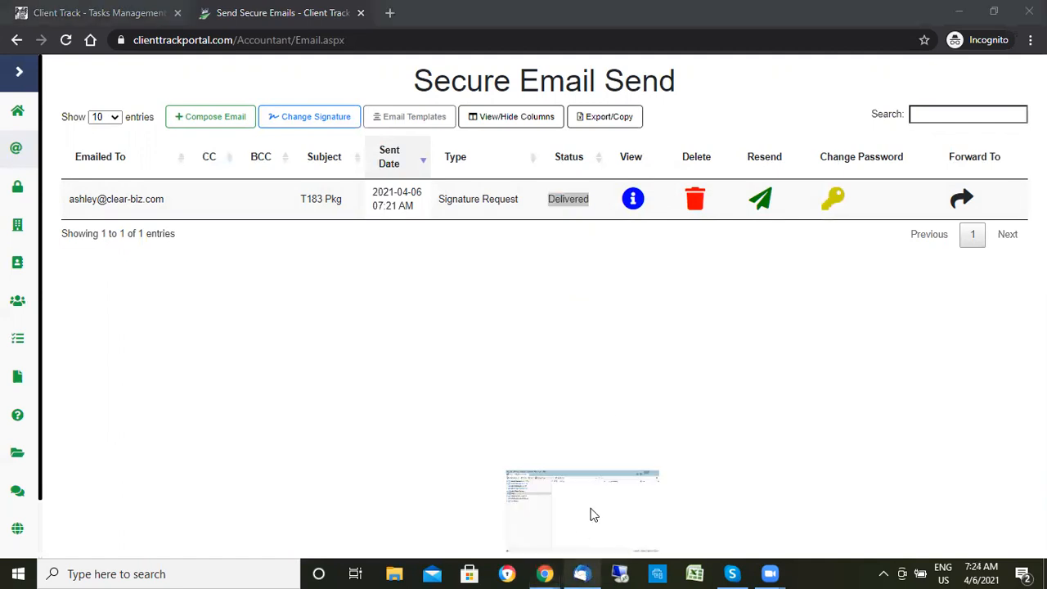
# - Fetch new mail, open the T183 Pkg message, show remote content and scroll to View your email
pyautogui.click(42, 54)
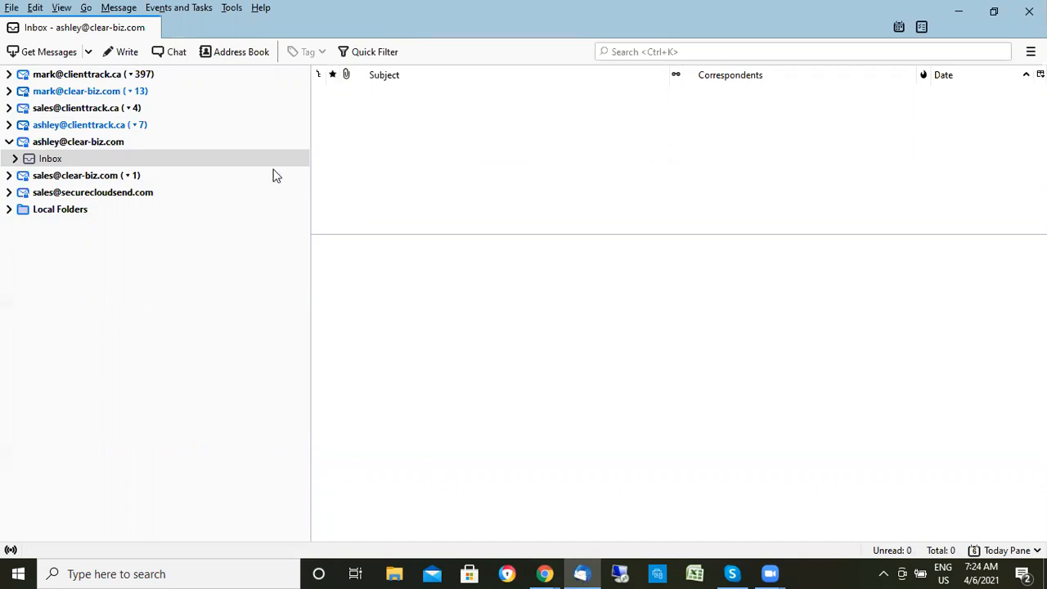
pyautogui.click(49, 51)
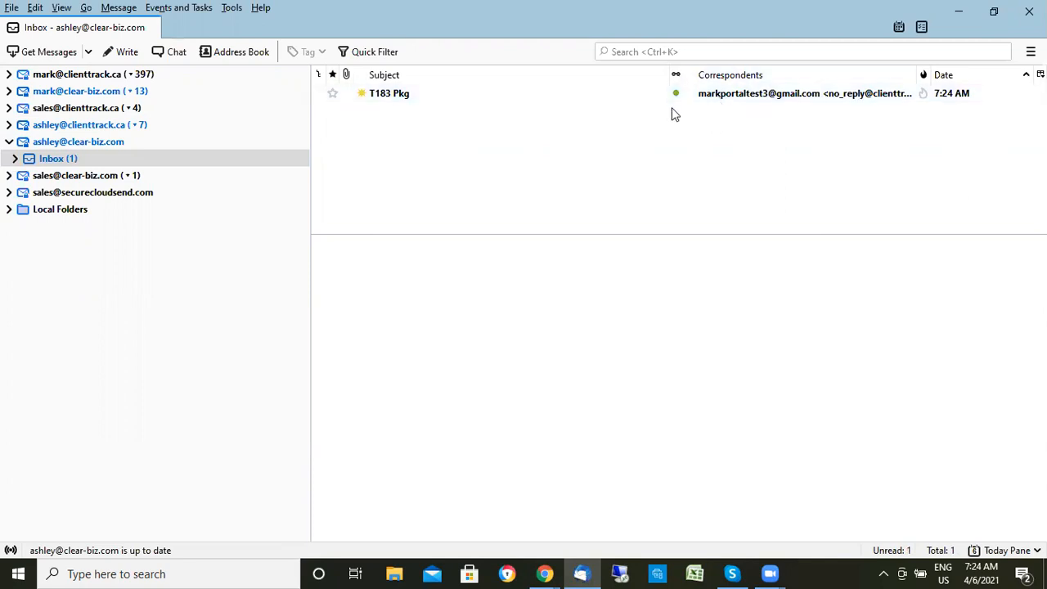
pyautogui.click(726, 97)
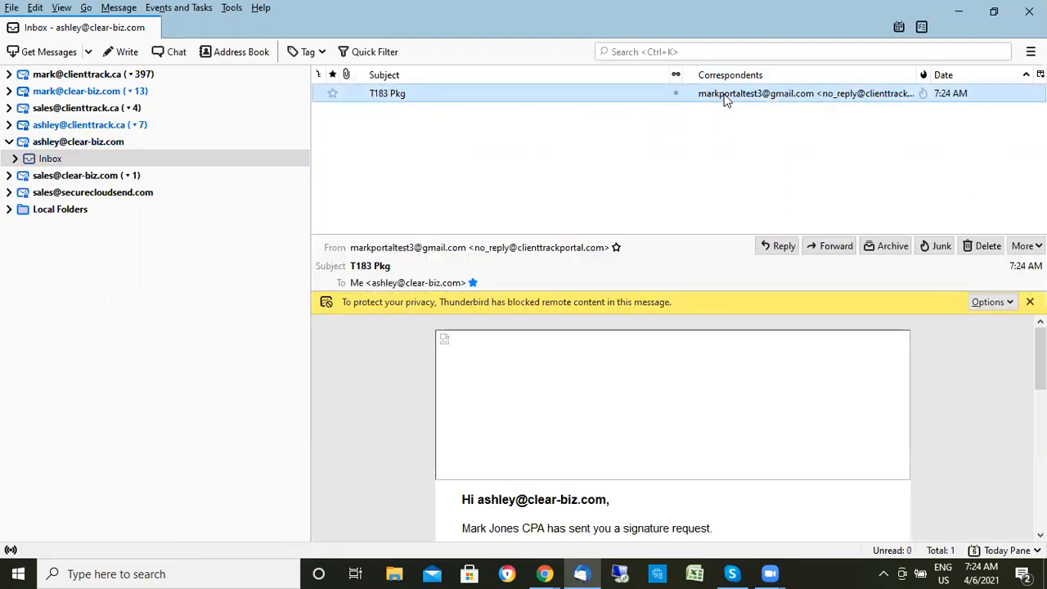
pyautogui.click(971, 304)
pyautogui.click(962, 319)
pyautogui.scroll(-1, 723, 388)
pyautogui.scroll(-6, 724, 391)
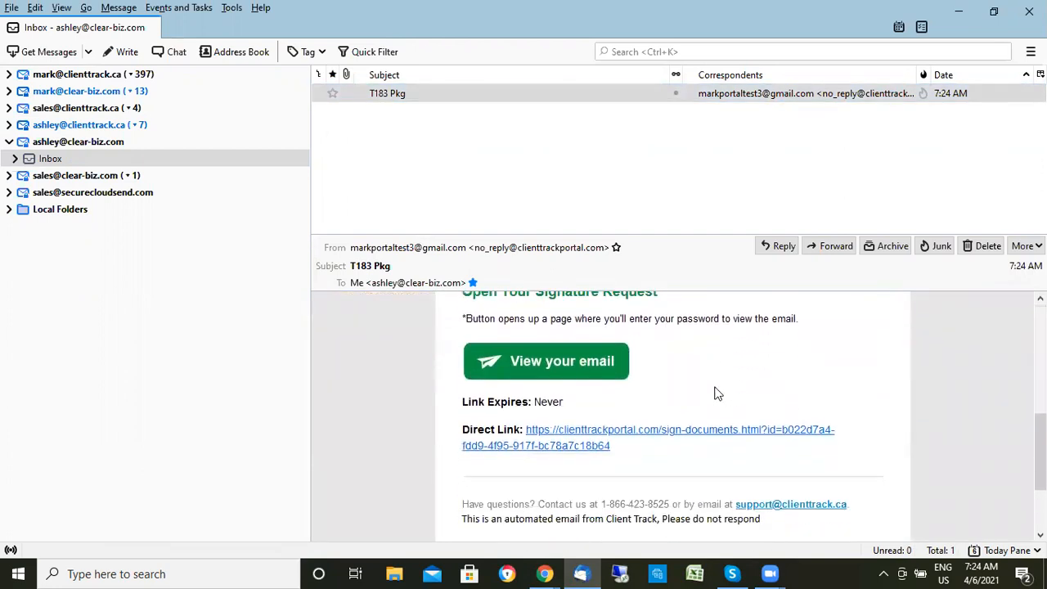
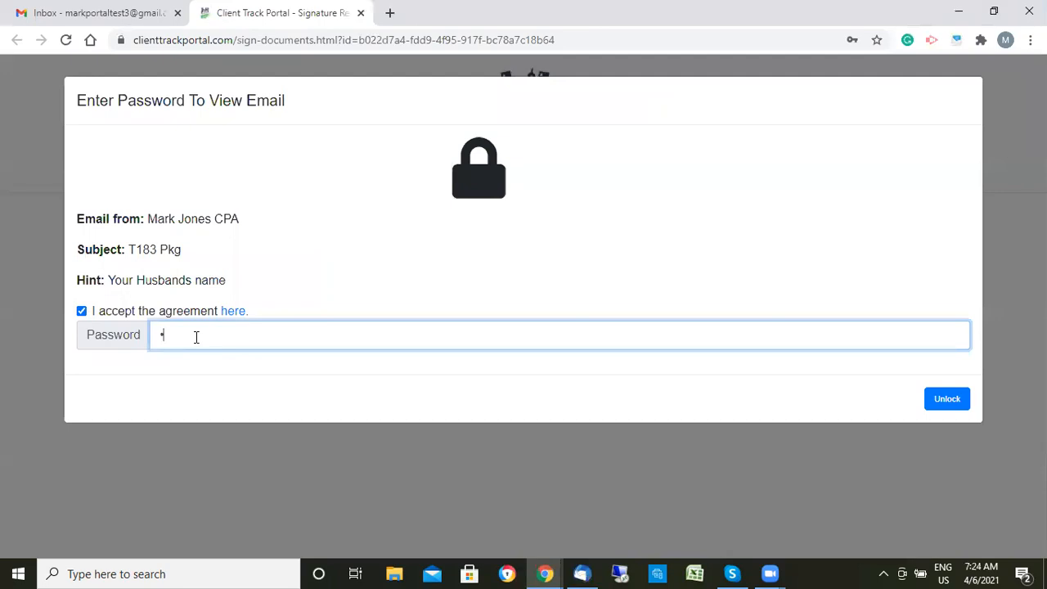
# - Unlock the T183 Pkg message and open the engagement letter at its page 3 'Sign here' field
pyautogui.click(946, 399)
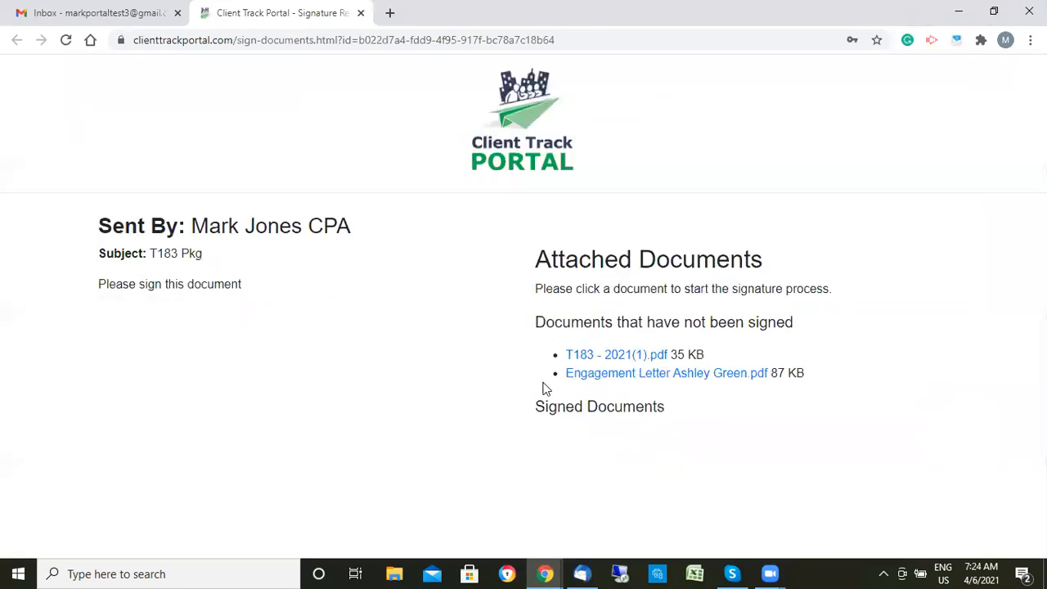
pyautogui.click(655, 376)
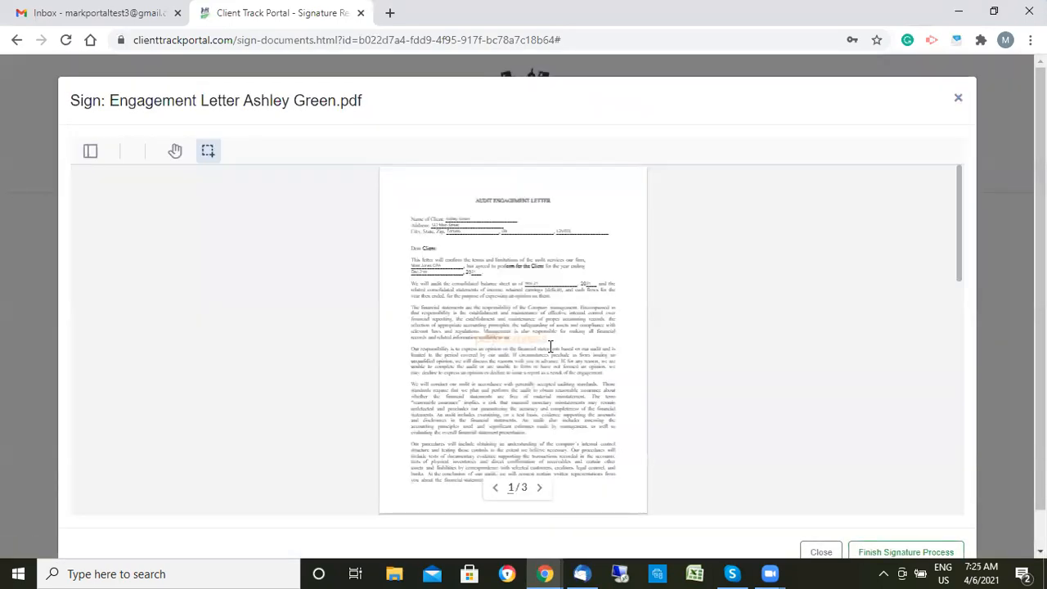
pyautogui.scroll(3, 551, 346)
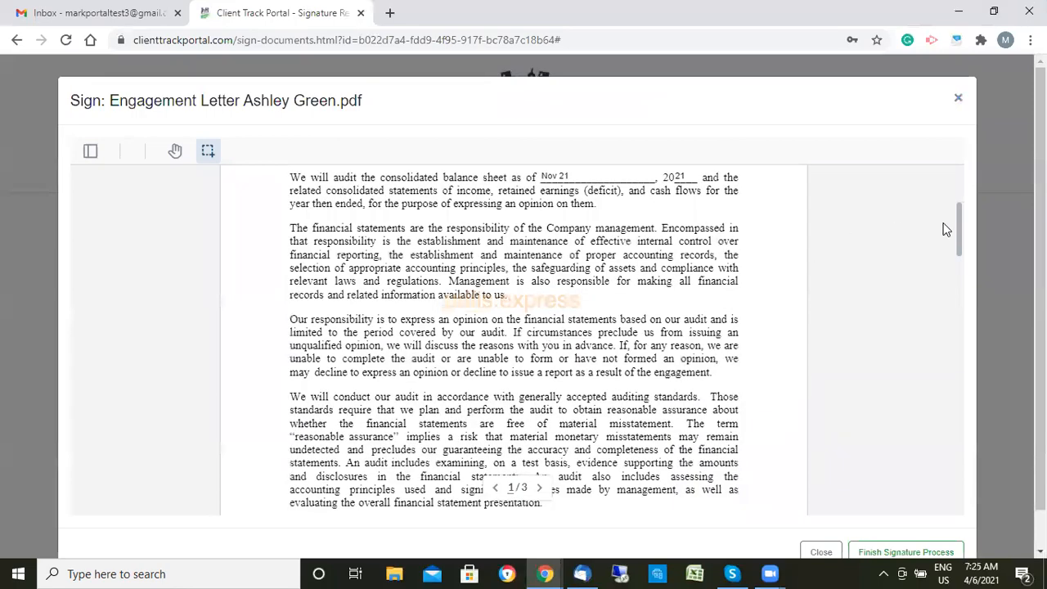
pyautogui.moveTo(960, 229); pyautogui.dragTo(969, 460)
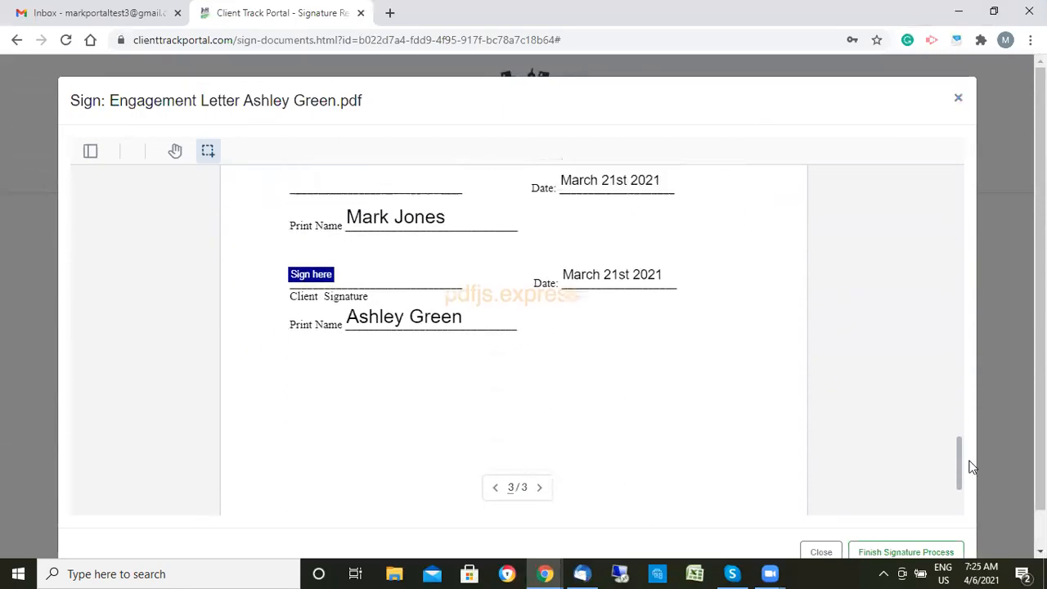
# - Sign the engagement letter's client line with a typed script signature of the client's name
pyautogui.click(310, 274)
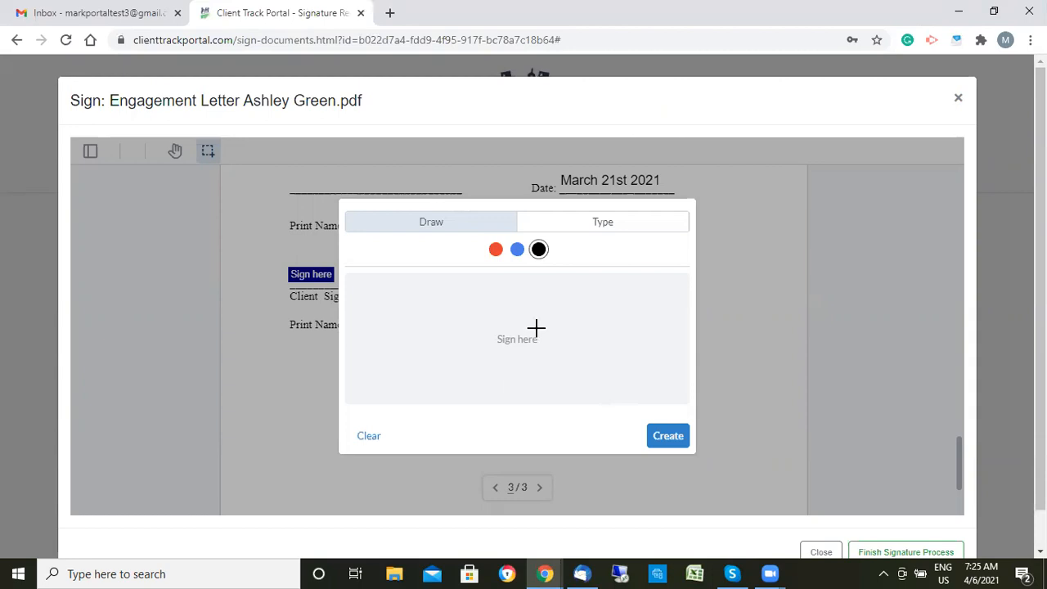
pyautogui.moveTo(418, 352)
pyautogui.mouseDown()
pyautogui.moveTo(488, 320)
pyautogui.moveTo(532, 319)
pyautogui.moveTo(547, 338)
pyautogui.moveTo(577, 328)
pyautogui.mouseUp()
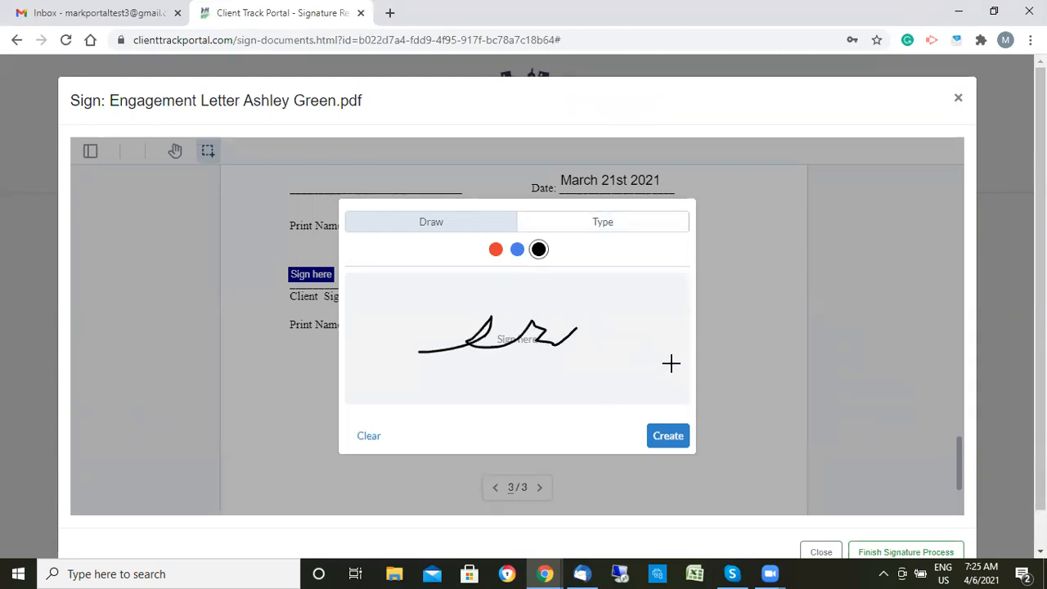
pyautogui.click(624, 227)
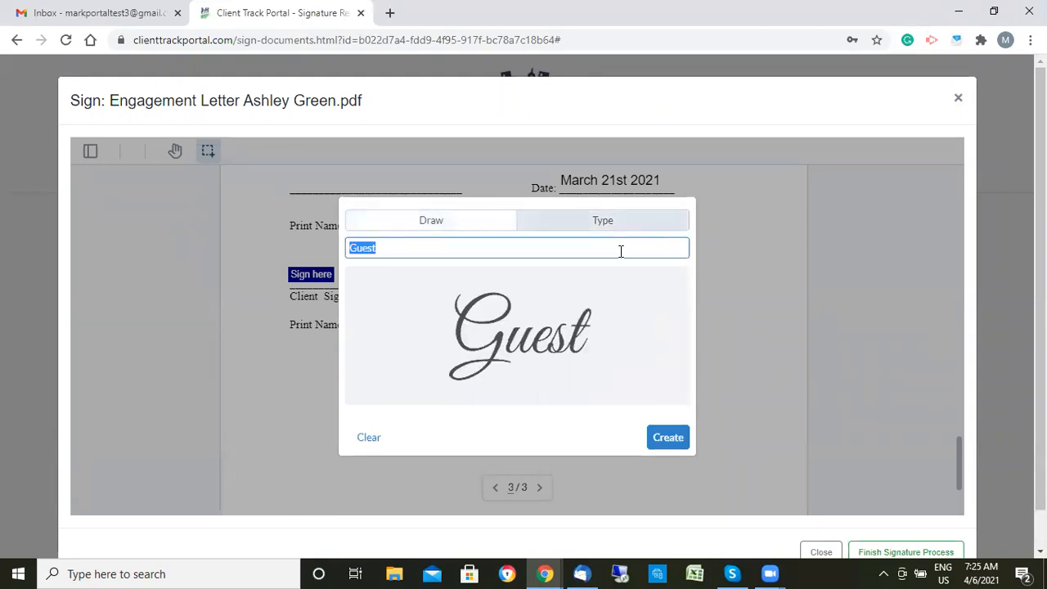
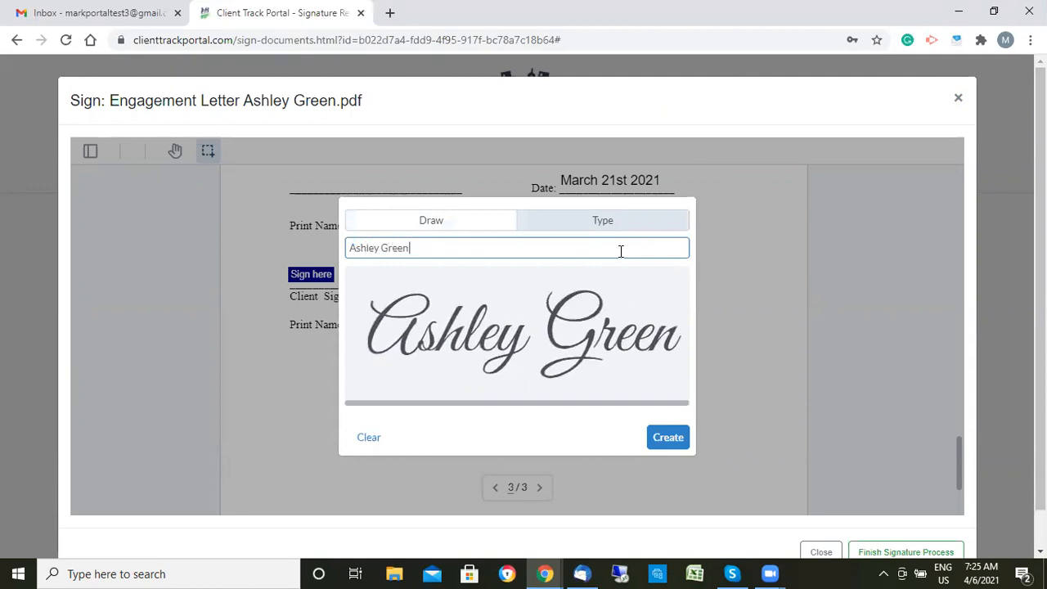
pyautogui.click(671, 438)
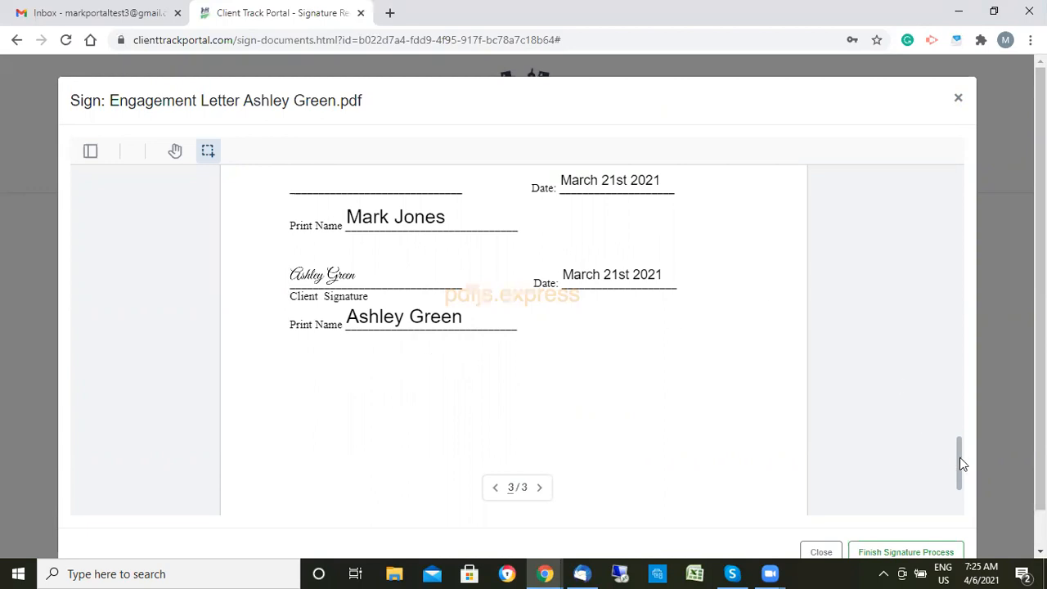
pyautogui.scroll(-3, 961, 464)
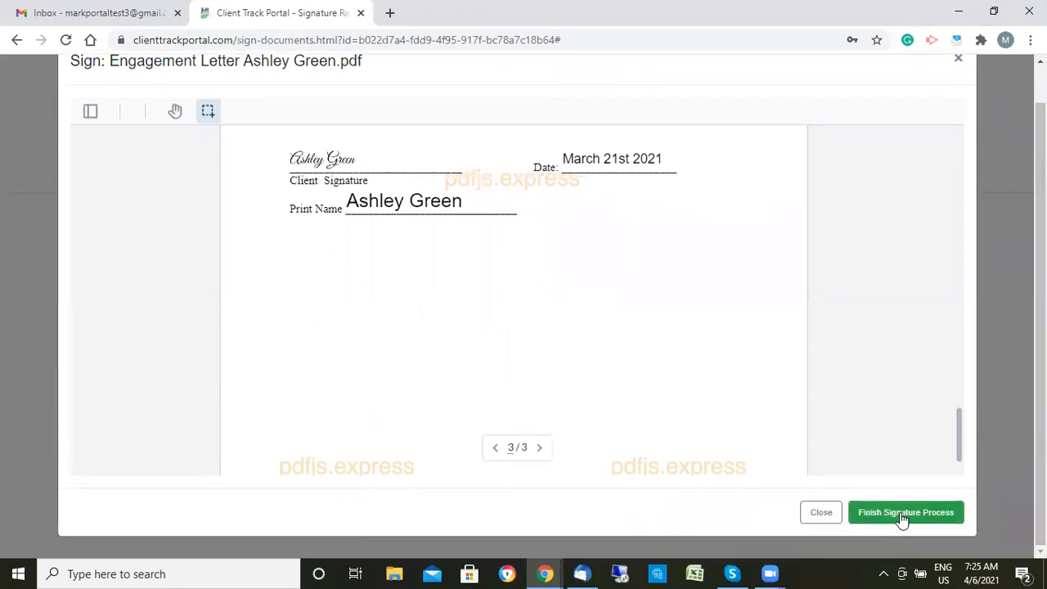
# - Finish and confirm the engagement letter signing so it moves to Signed Documents
pyautogui.click(902, 520)
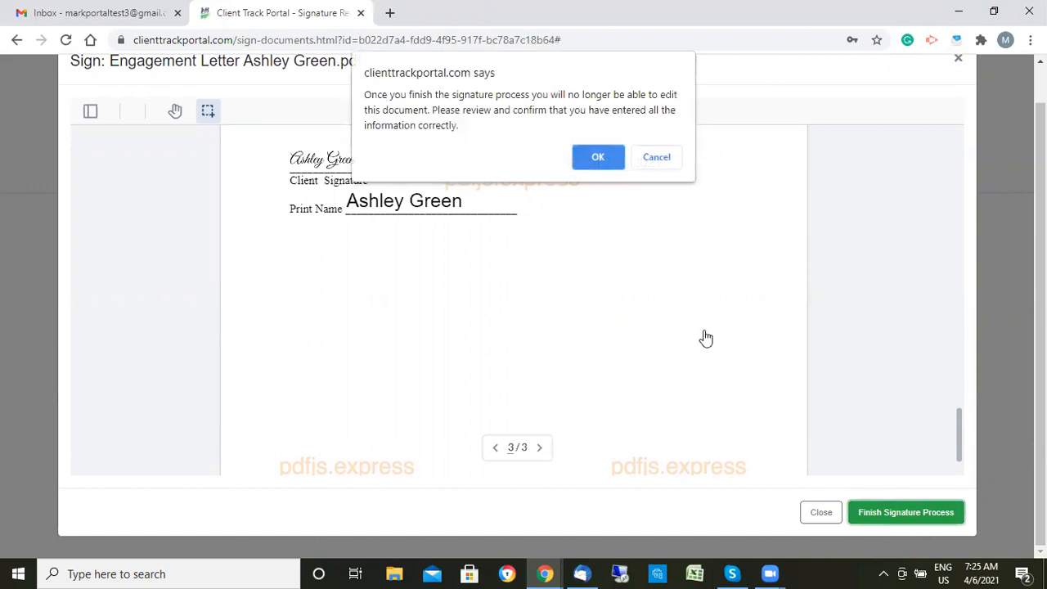
pyautogui.click(604, 157)
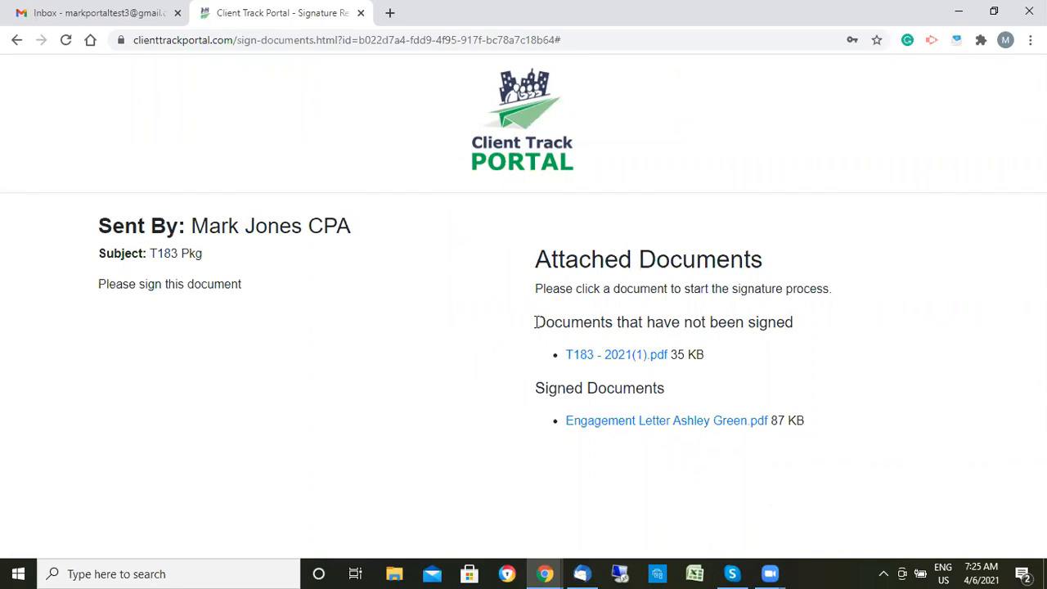
pyautogui.moveTo(534, 322); pyautogui.dragTo(814, 328)
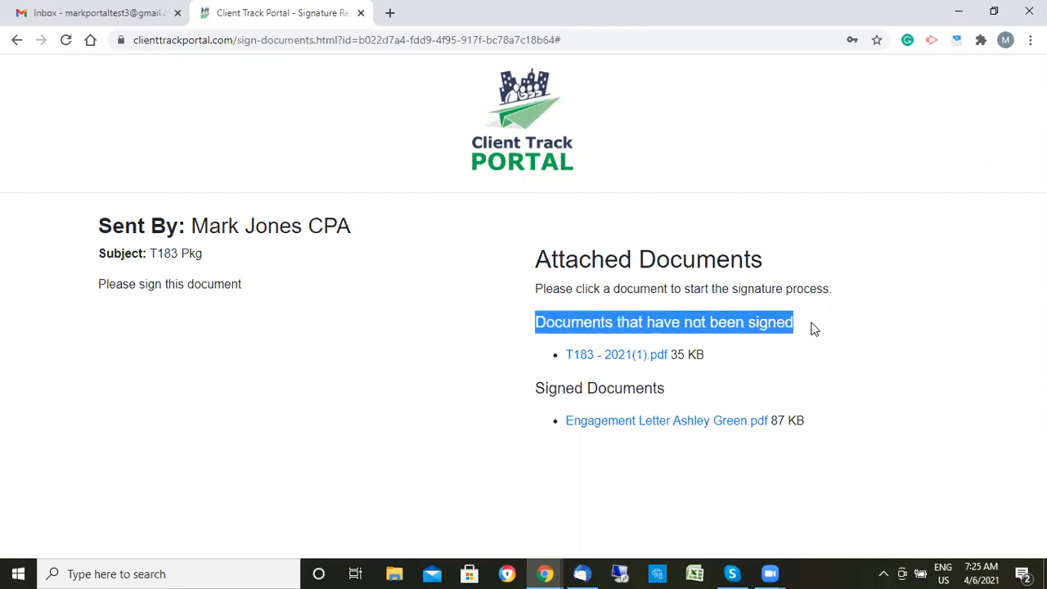
# - Open T183 - 2021(1).pdf for signing at its Part F 'Sign here' field
pyautogui.click(596, 359)
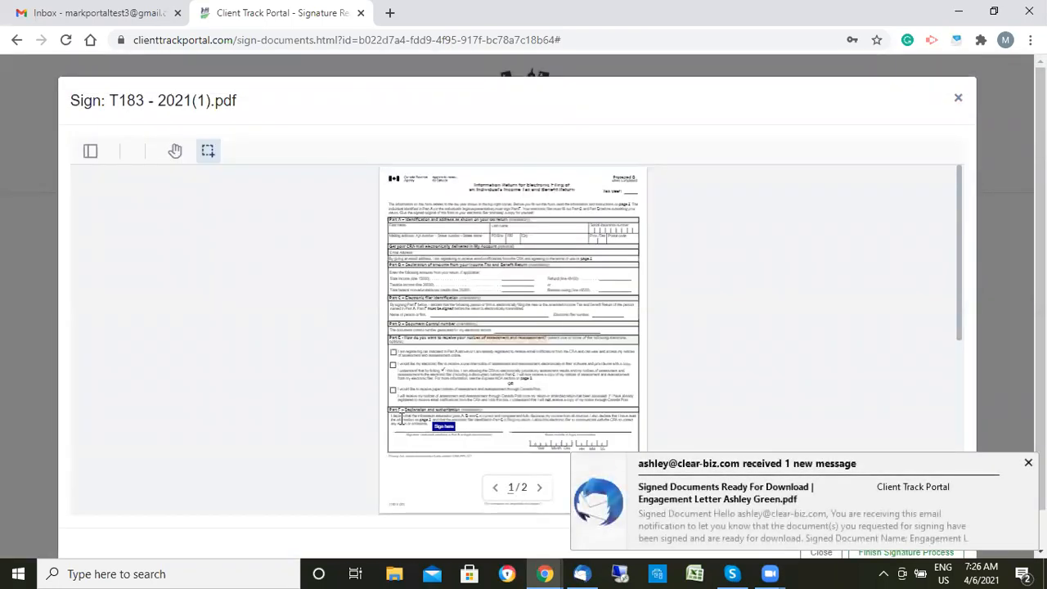
pyautogui.scroll(-2, 451, 304)
pyautogui.scroll(3, 451, 305)
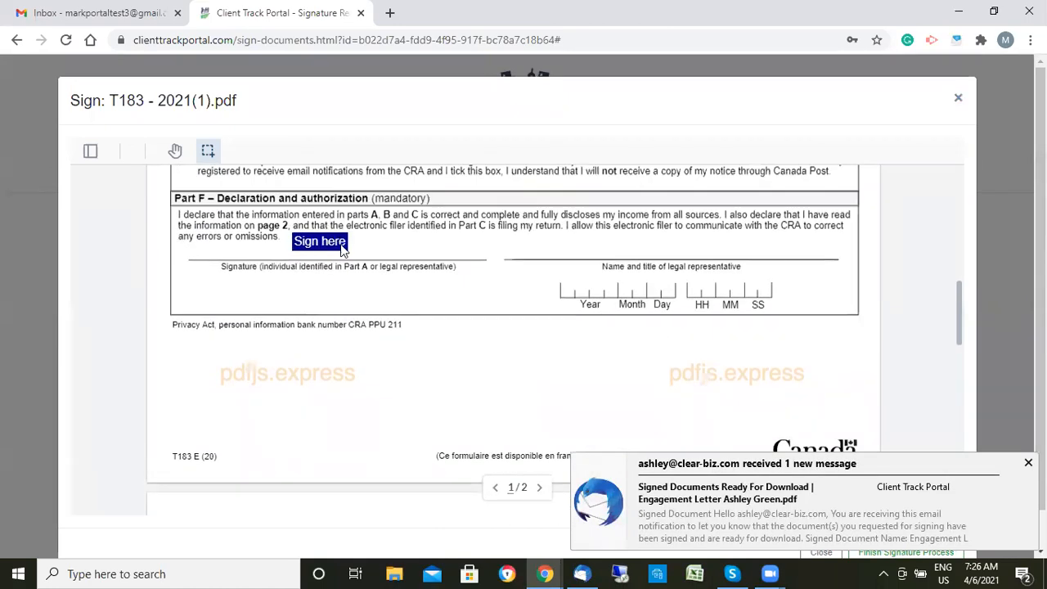
# - Place the client's signature in T183 Part F and confirm the signing as final
pyautogui.click(337, 245)
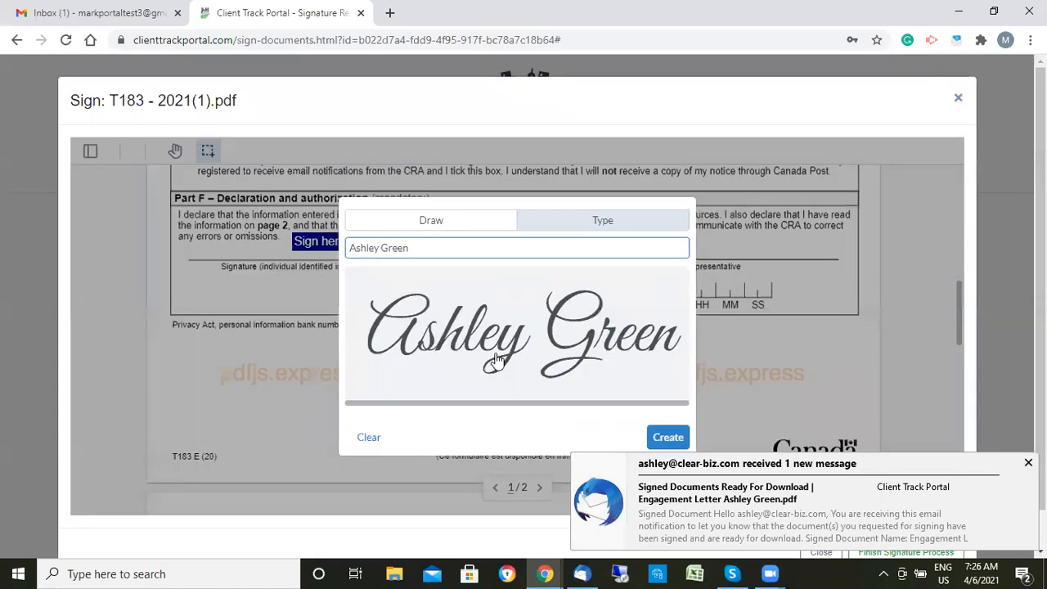
pyautogui.click(668, 437)
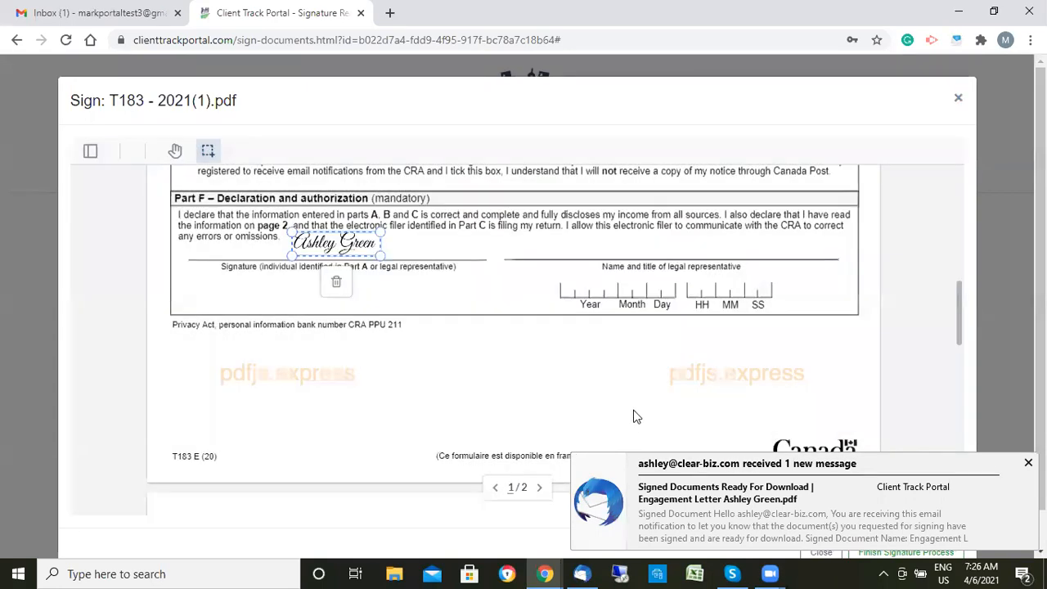
pyautogui.click(400, 379)
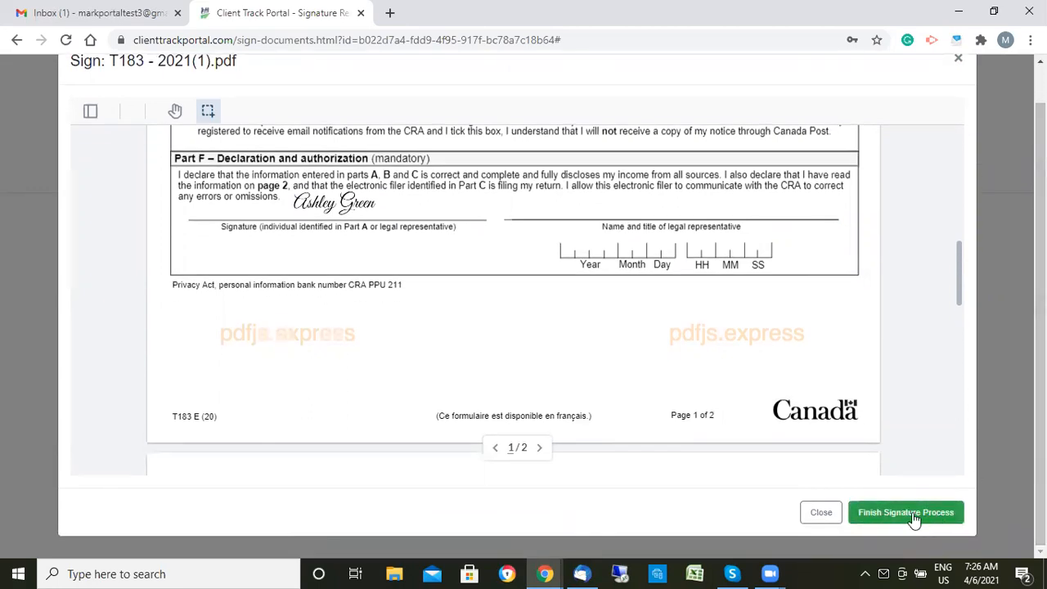
pyautogui.click(914, 520)
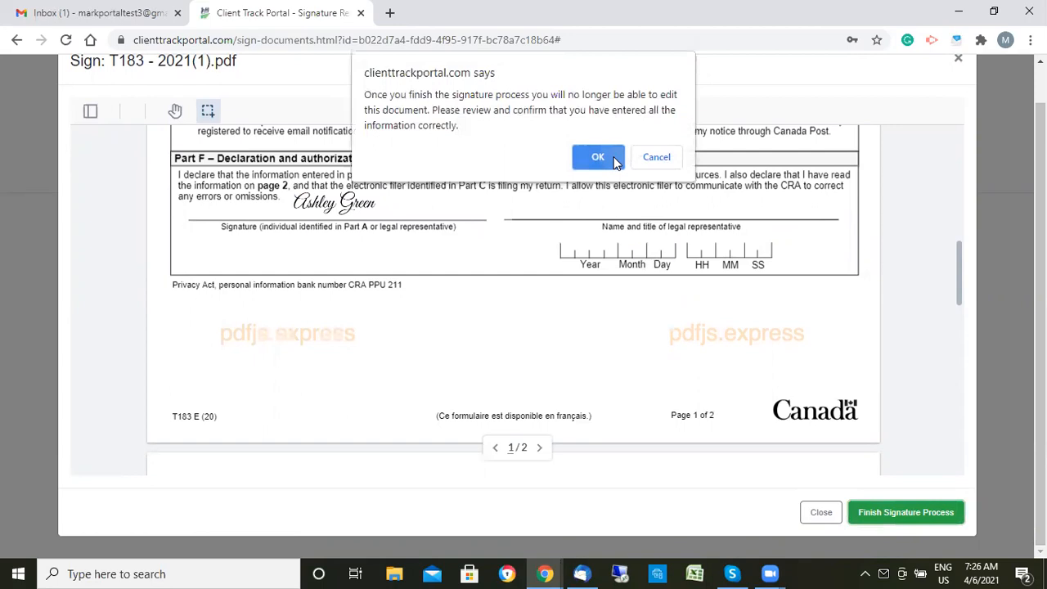
pyautogui.click(615, 160)
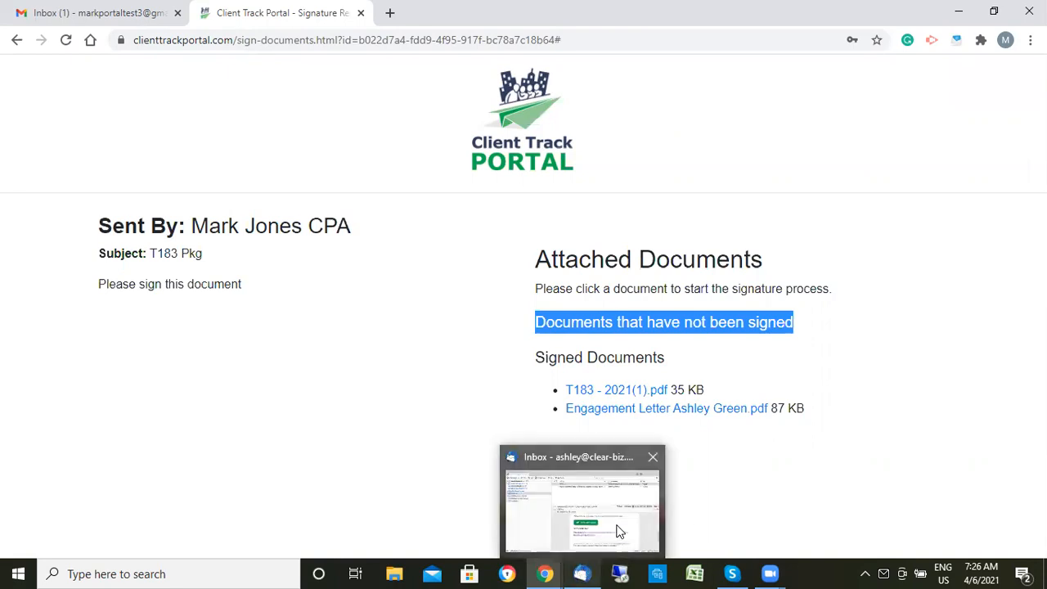
pyautogui.click(619, 532)
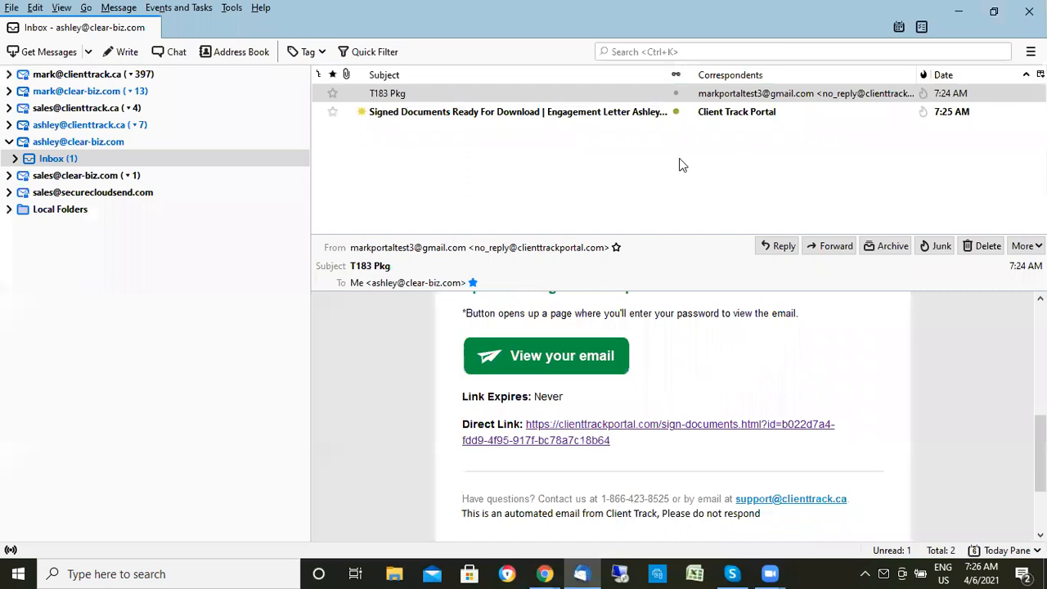
# - Receive the 'Signed Documents Ready For Download | T183 - 2021(1).pdf' notice in Thunderbird, then minimize it
pyautogui.click(39, 51)
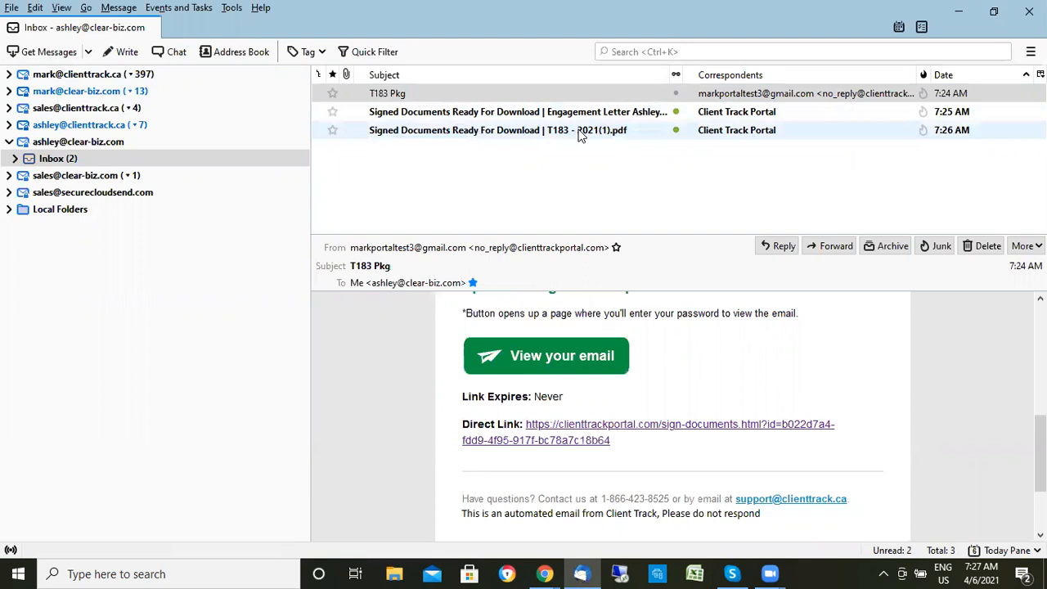
pyautogui.click(958, 11)
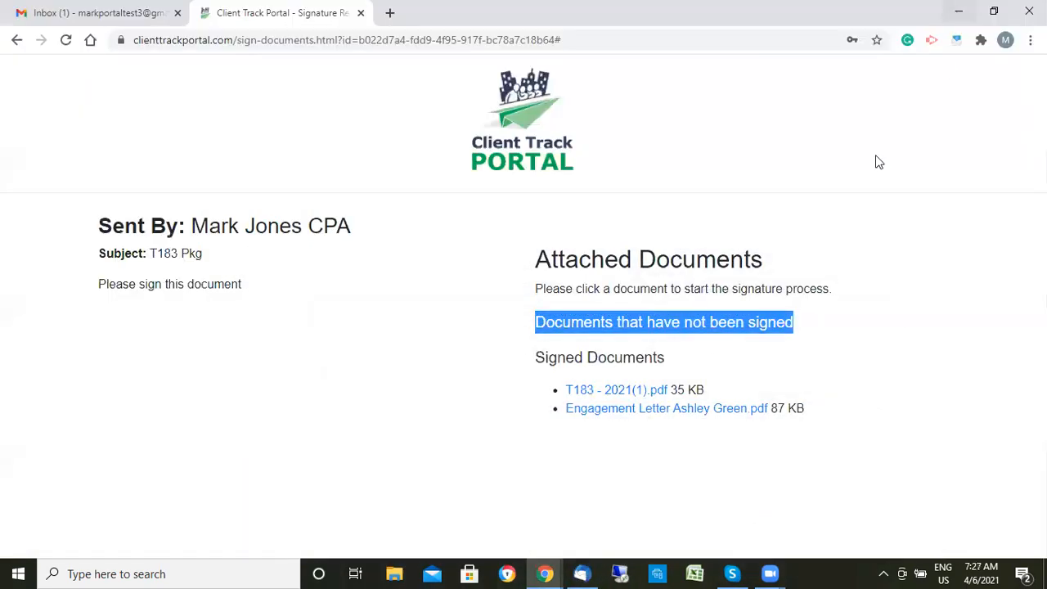
# - Read Gmail's newest Client Track notice about the signed engagement letter, then return to Secure Email Send
pyautogui.click(94, 15)
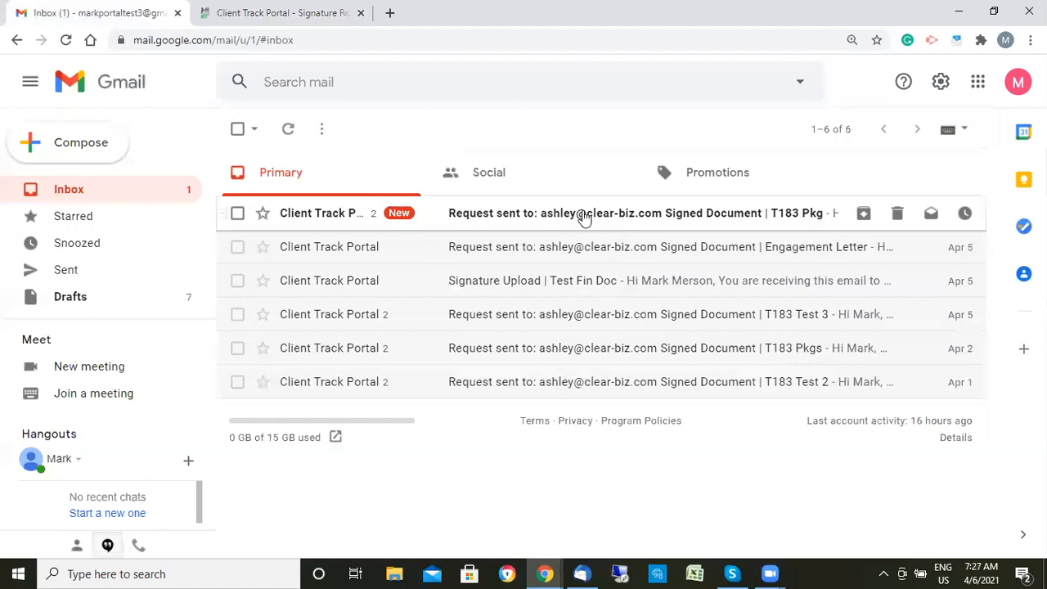
pyautogui.click(582, 217)
pyautogui.scroll(-2, 643, 343)
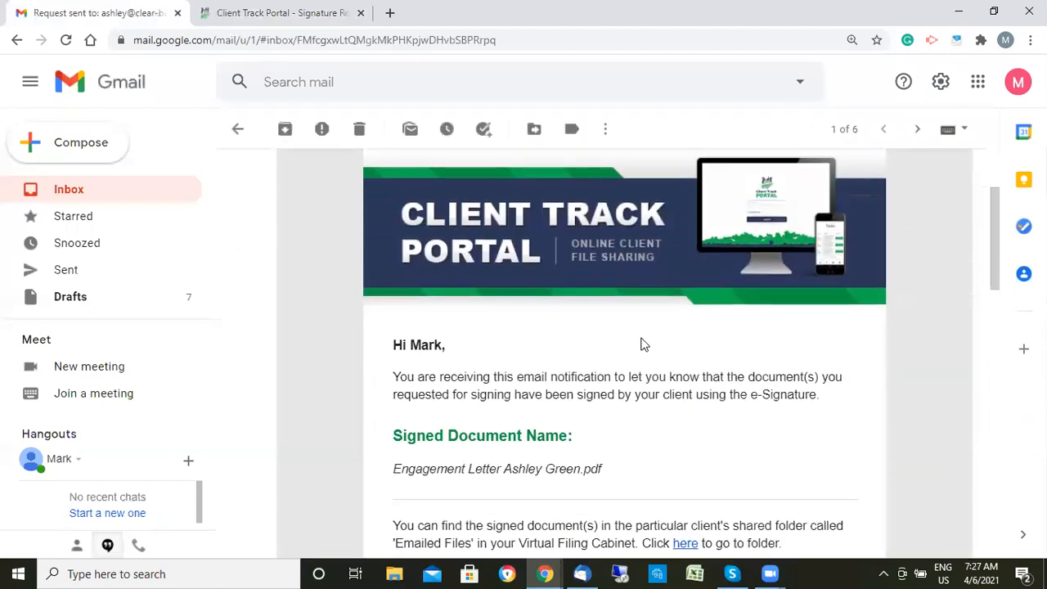
pyautogui.scroll(-1, 737, 344)
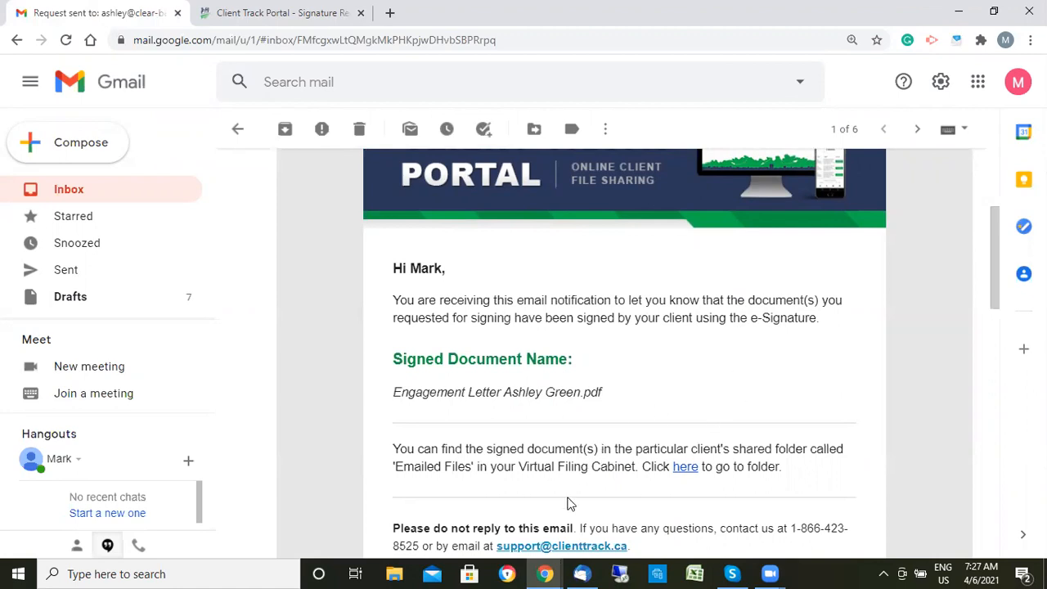
pyautogui.moveTo(546, 573)
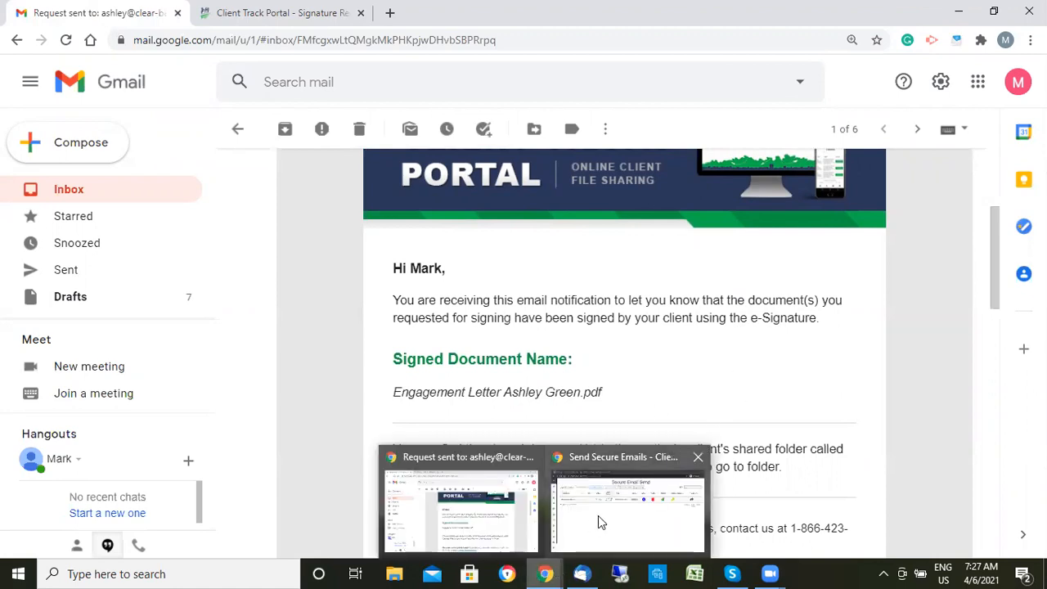
pyautogui.click(614, 508)
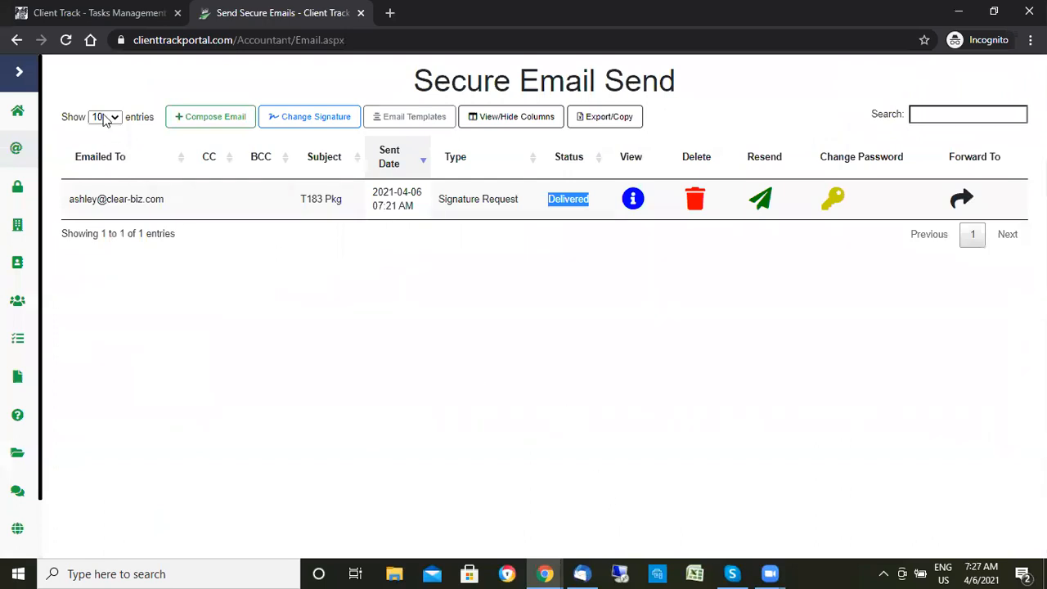
# - Refresh to show T183 Pkg as Document Signed and download the signed T183 - 2021(1).pdf
pyautogui.click(65, 43)
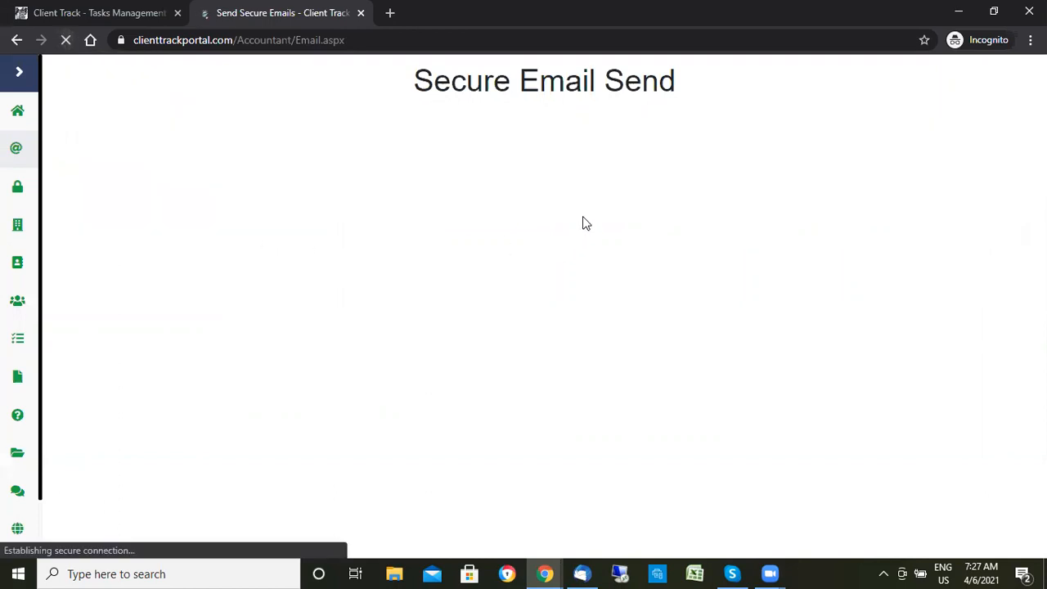
pyautogui.moveTo(614, 205); pyautogui.dragTo(527, 213)
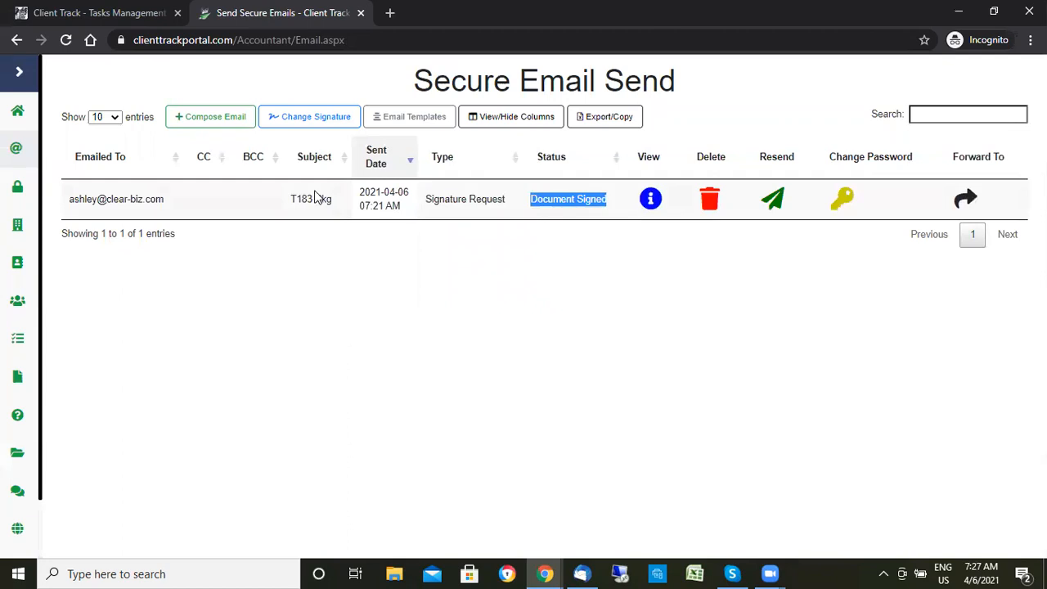
pyautogui.moveTo(334, 202); pyautogui.dragTo(285, 199)
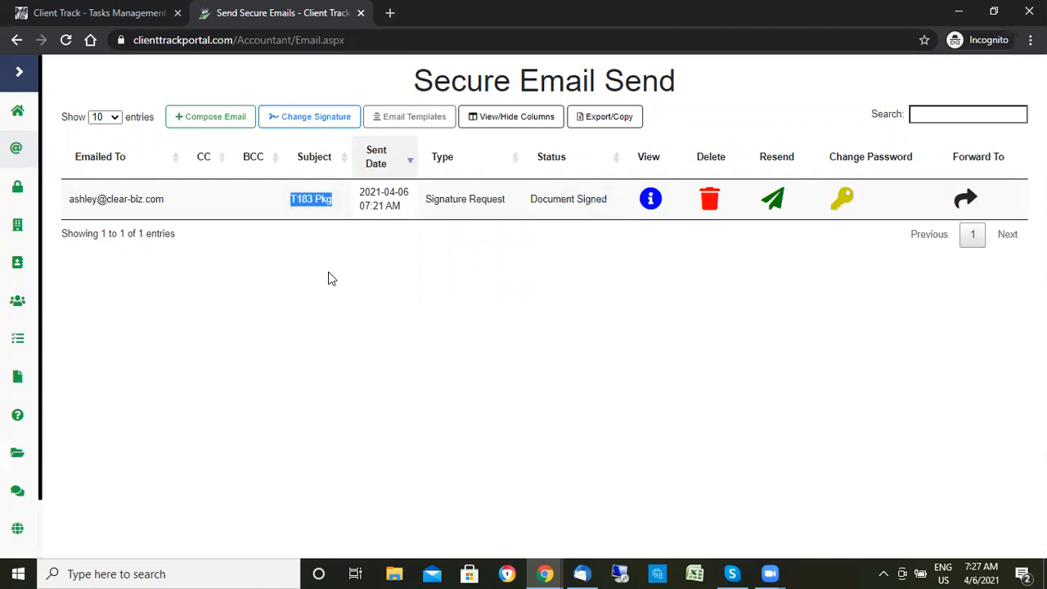
pyautogui.click(650, 199)
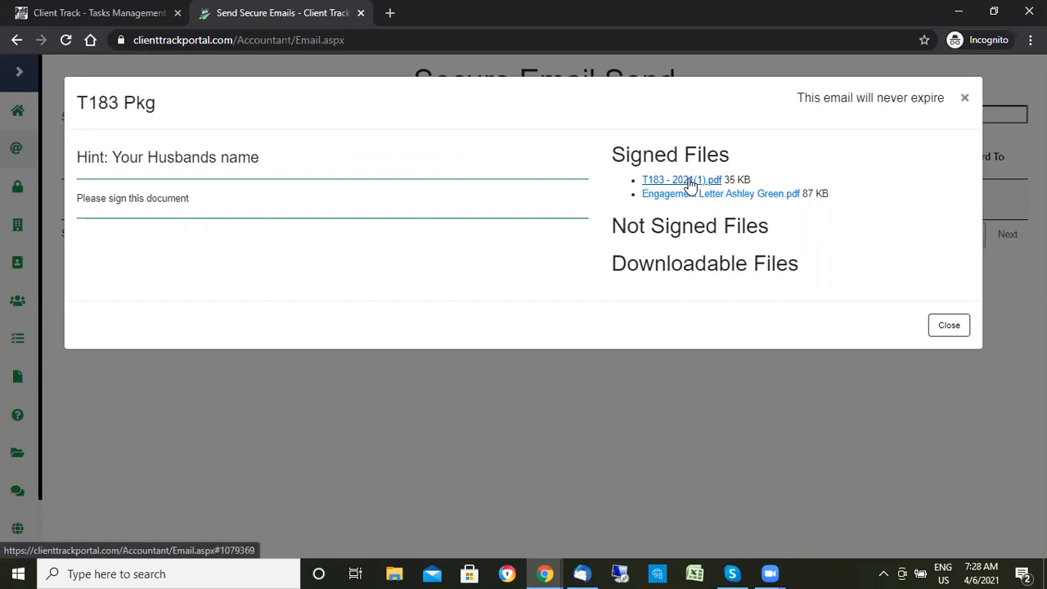
pyautogui.click(695, 182)
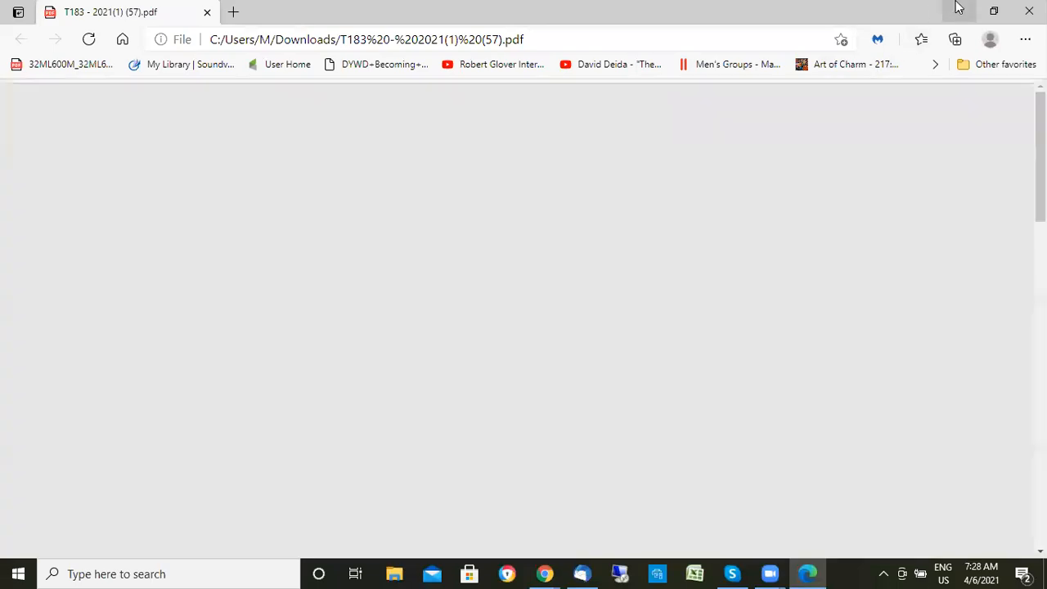
# - Download the signed engagement letter and scroll to its client signature page
pyautogui.click(955, 7)
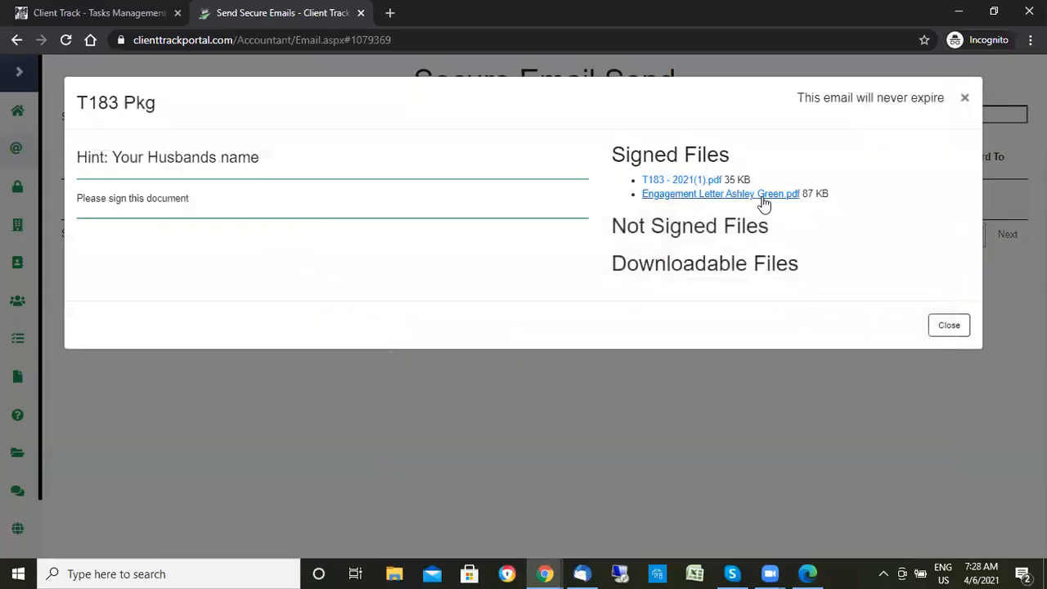
pyautogui.click(719, 196)
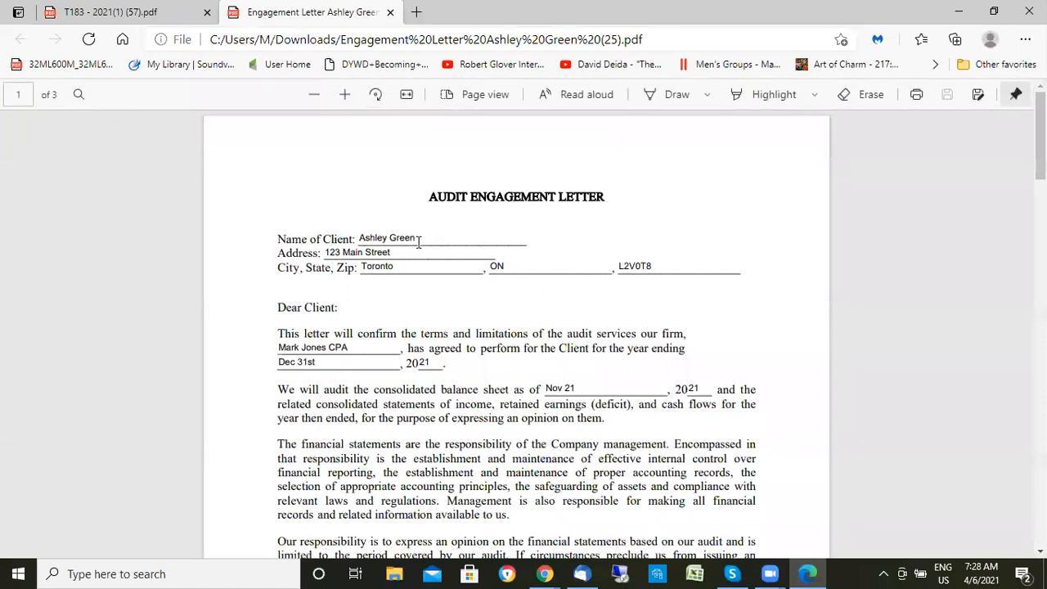
pyautogui.moveTo(1040, 136); pyautogui.dragTo(1040, 465)
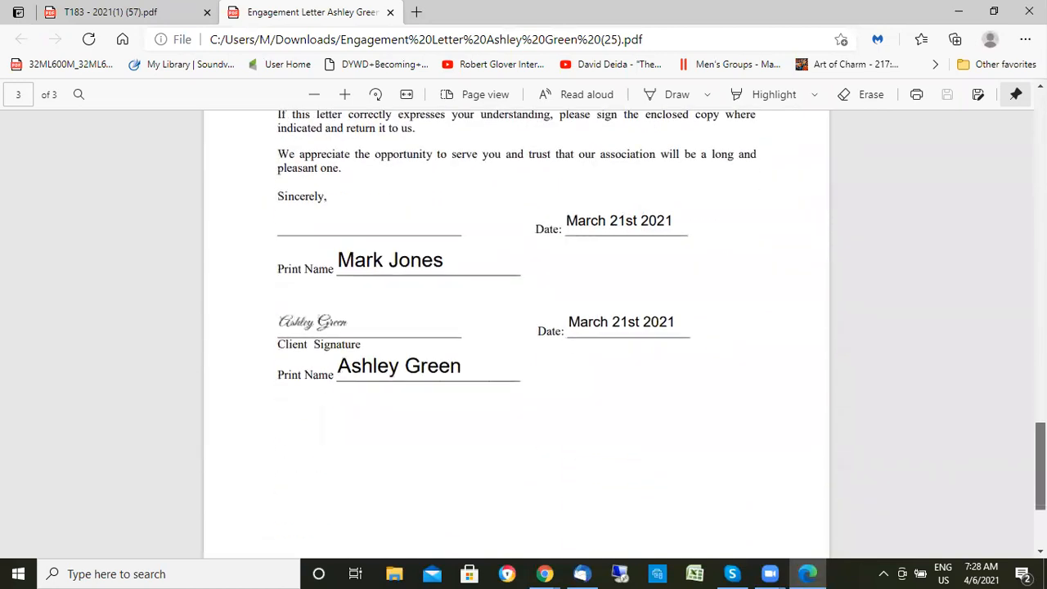
# - Check the client's T183 Part F signature stamped 2021/04/06 07:26:39, then minimize Edge
pyautogui.click(99, 13)
pyautogui.scroll(-5, 657, 281)
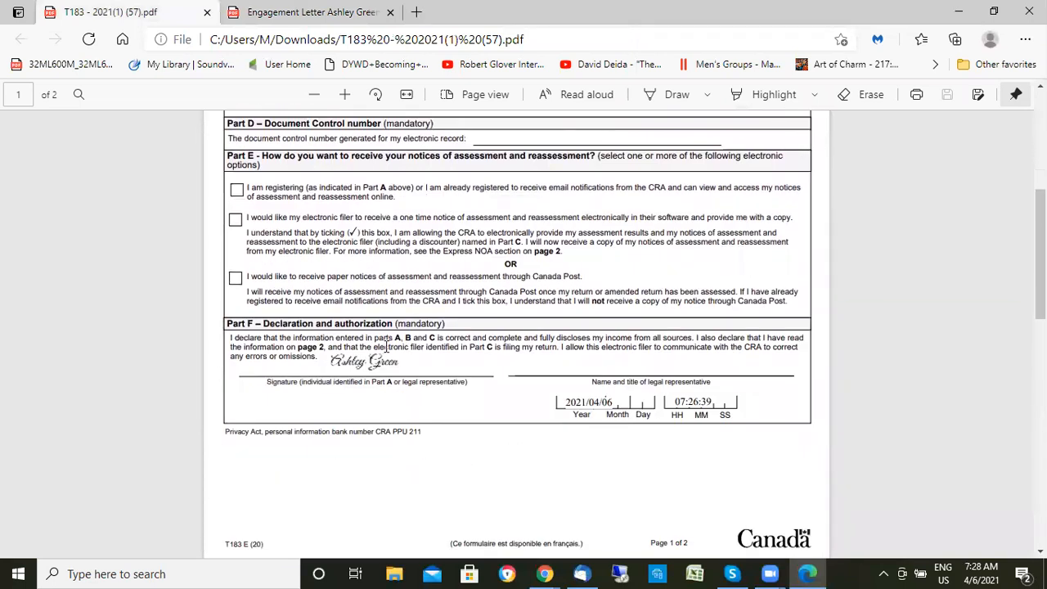
pyautogui.scroll(2, 386, 346)
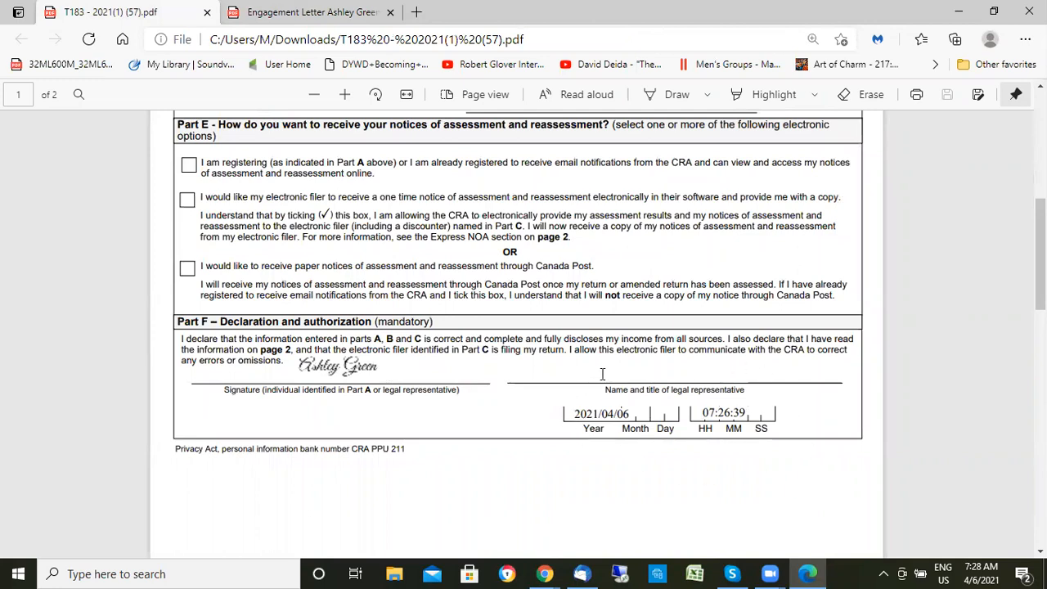
pyautogui.click(967, 10)
# - Close the T183 Pkg details and open the Virtual Filing Cabinet, with Emailed Files holding 2 files
pyautogui.click(961, 96)
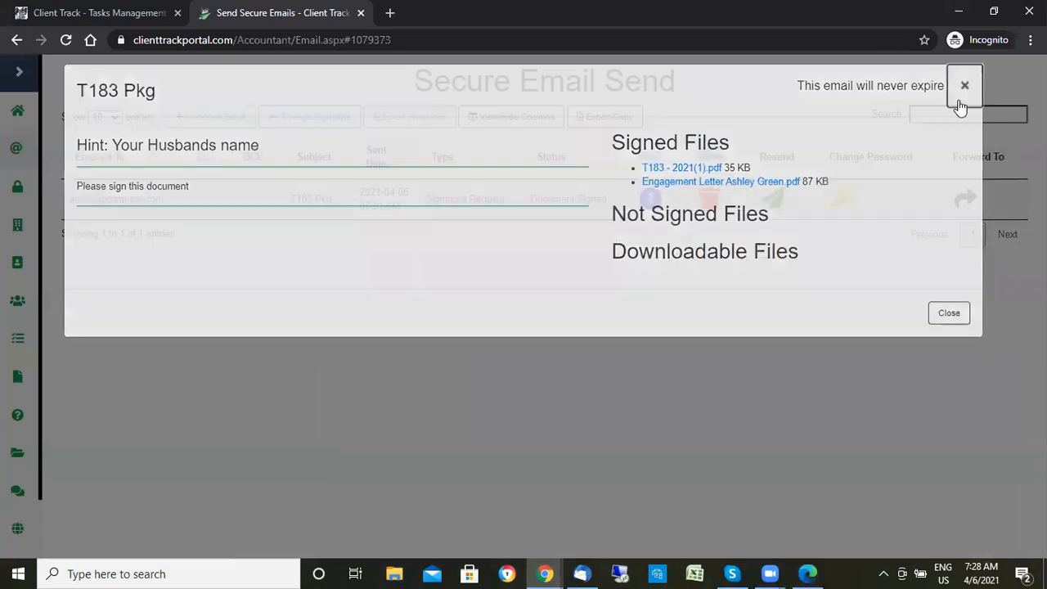
pyautogui.click(18, 72)
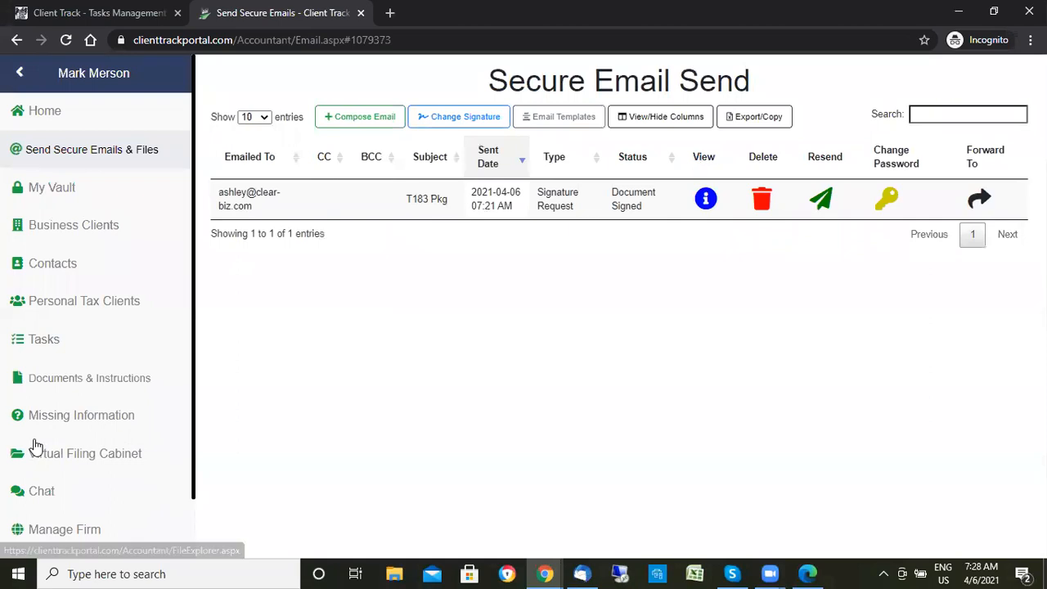
pyautogui.click(76, 458)
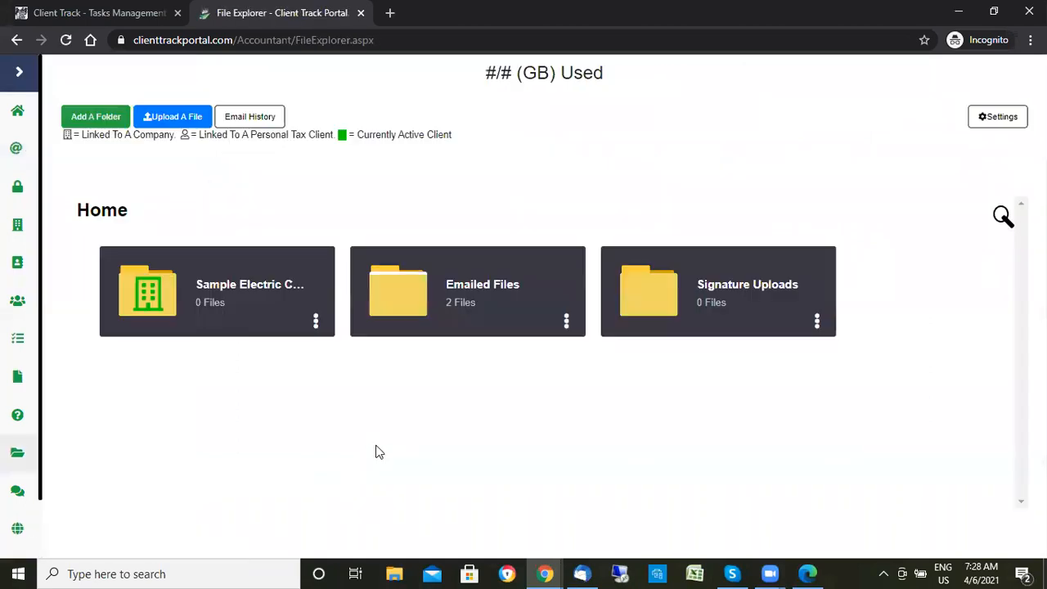